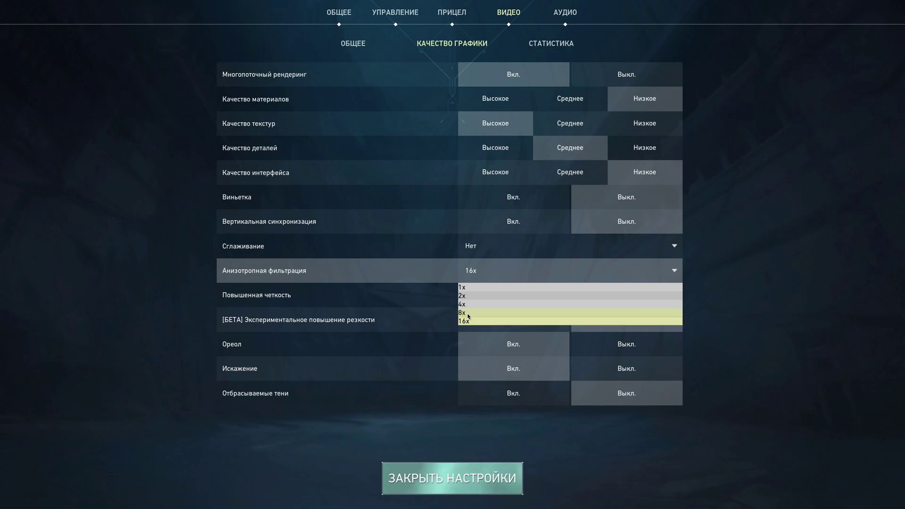
Set anisotropic filtering to 8x in the graphics quality settings and review the performance statistics options
{"action": "left_click", "coordinate": [471, 312]}
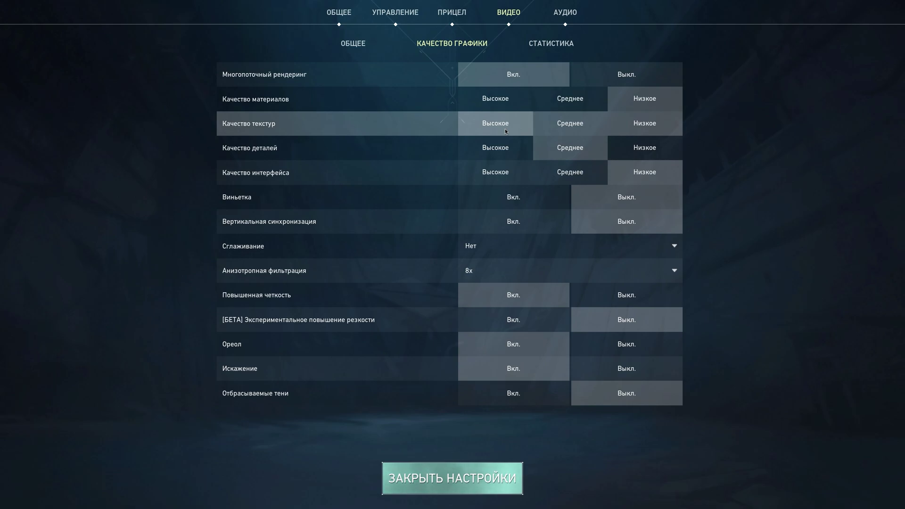
{"action": "left_click", "coordinate": [566, 47]}
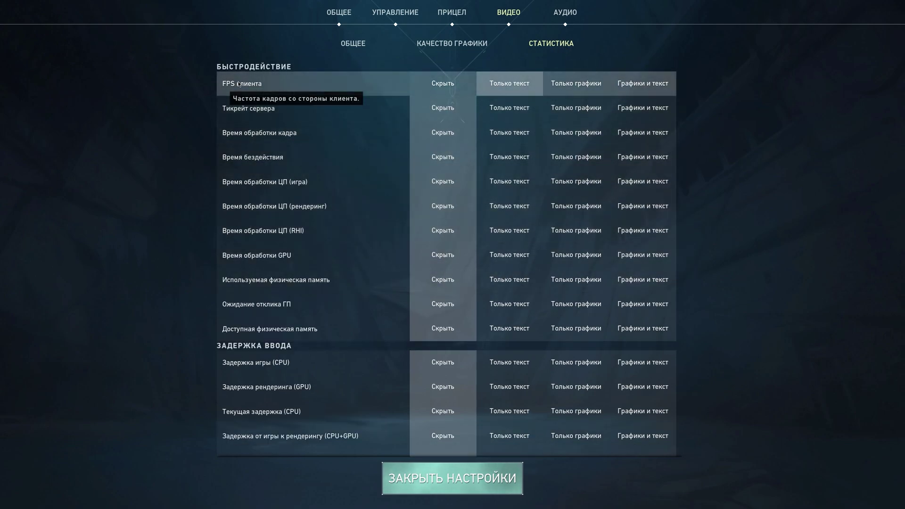
{"action": "scroll", "coordinate": [397, 260], "scroll_direction": "down", "scroll_amount": 1}
{"action": "scroll", "coordinate": [396, 260], "scroll_direction": "up", "scroll_amount": 1}
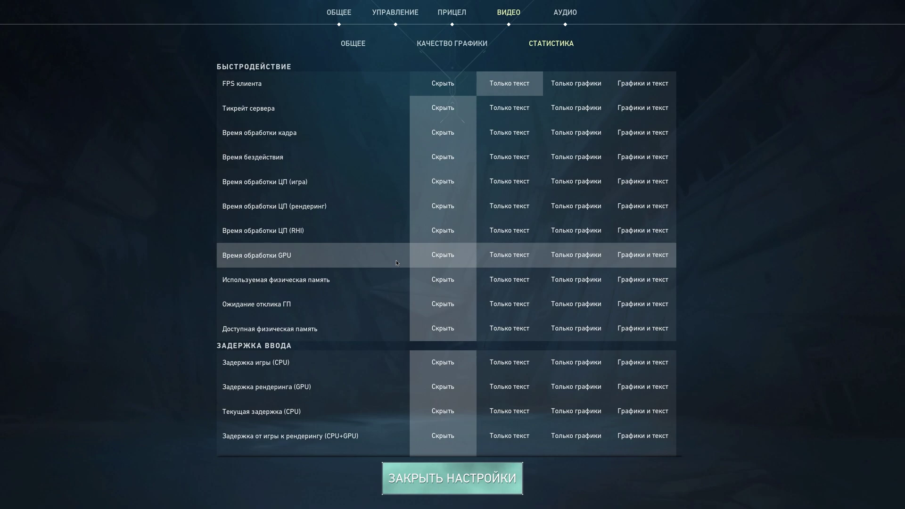
{"action": "left_click", "coordinate": [435, 43]}
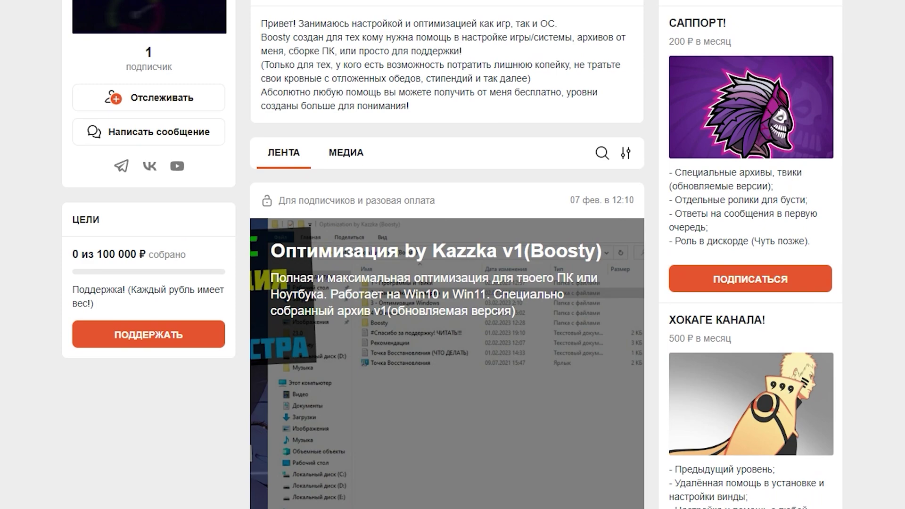
{"action": "scroll", "coordinate": [453, 254], "scroll_direction": "down", "scroll_amount": 3}
{"action": "scroll", "coordinate": [447, 255], "scroll_direction": "down", "scroll_amount": 1}
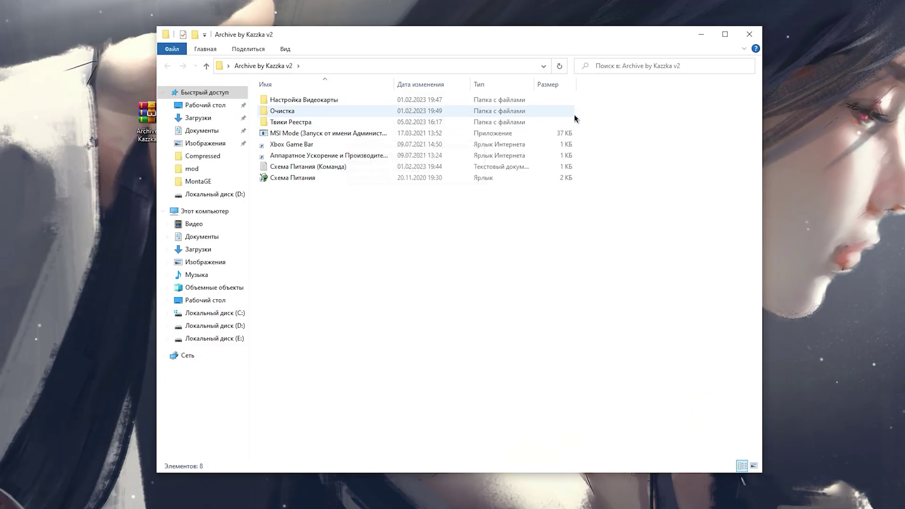
{"action": "left_click_drag", "start_coordinate": [577, 94], "coordinate": [479, 122]}
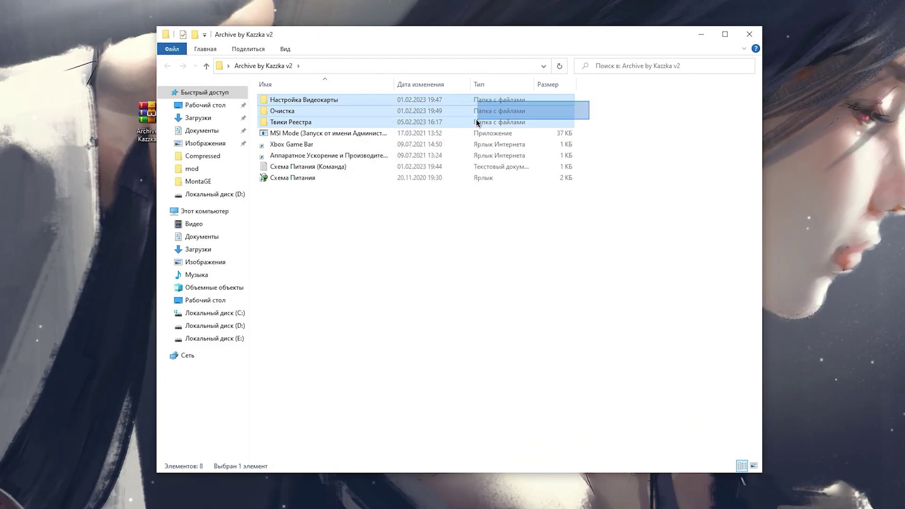
{"action": "left_click", "coordinate": [304, 135]}
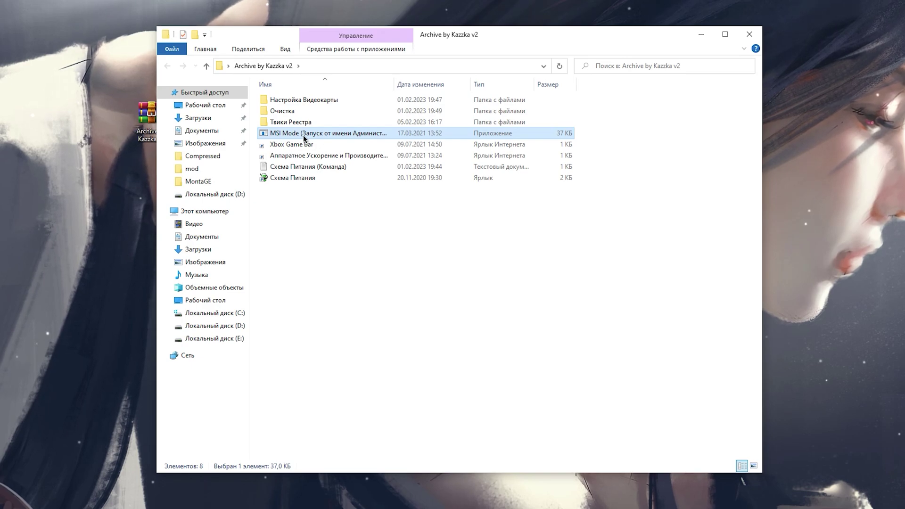
{"action": "left_click", "coordinate": [313, 178]}
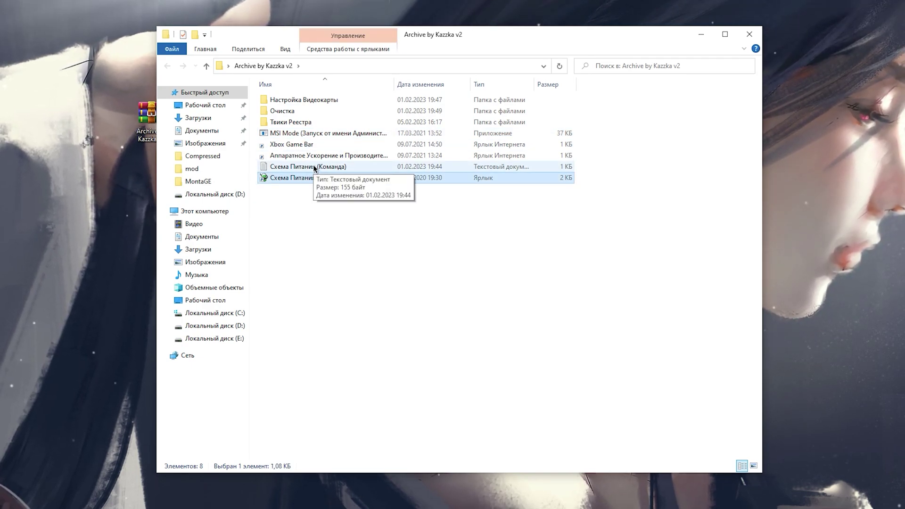
Open the text file "Схема Питания (Команда)" and copy its powercfg -duplicatescheme command line
{"action": "double_click", "coordinate": [314, 168]}
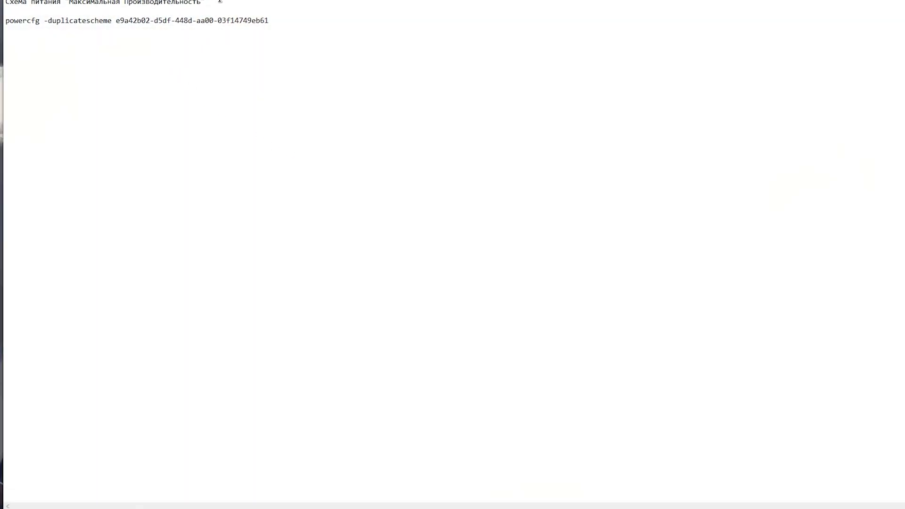
{"action": "left_click_drag", "start_coordinate": [220, 1], "coordinate": [12, 1]}
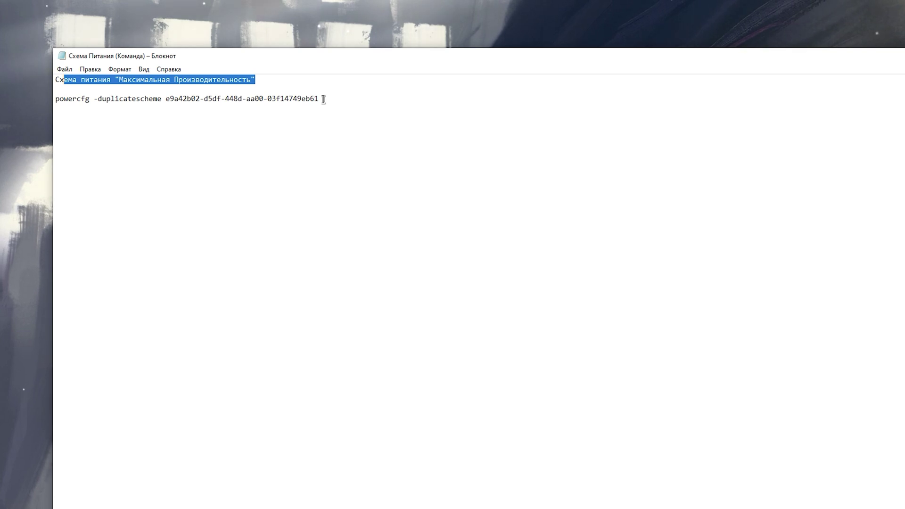
{"action": "left_click_drag", "start_coordinate": [324, 99], "coordinate": [155, 99]}
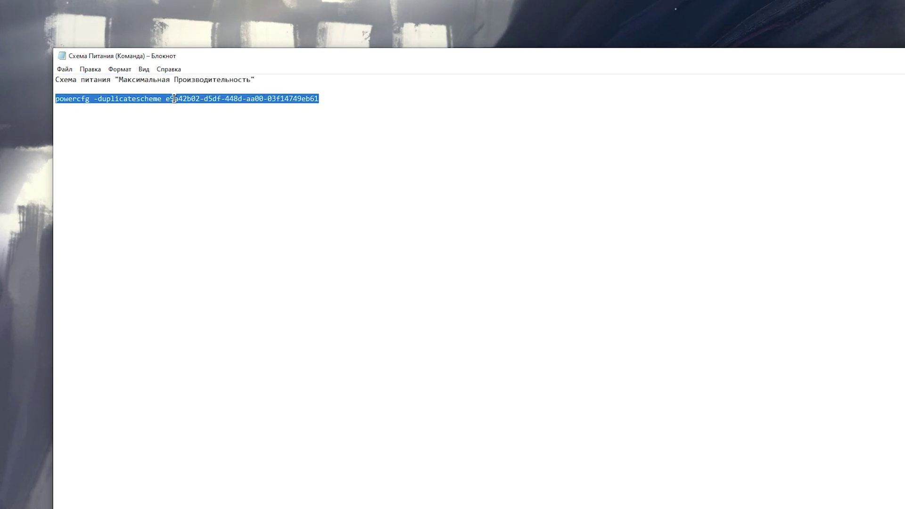
{"action": "right_click", "coordinate": [174, 99]}
{"action": "left_click", "coordinate": [201, 132]}
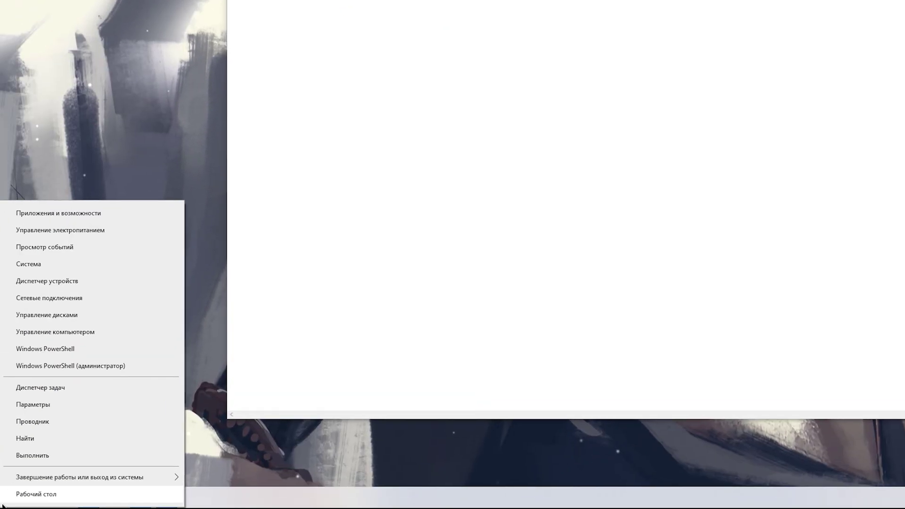
Run the copied command powercfg -duplicatescheme e9a42b02-d5df-448d-aa00-03f14749eb61 in Windows PowerShell as administrator and close the console
{"action": "left_click", "coordinate": [81, 367]}
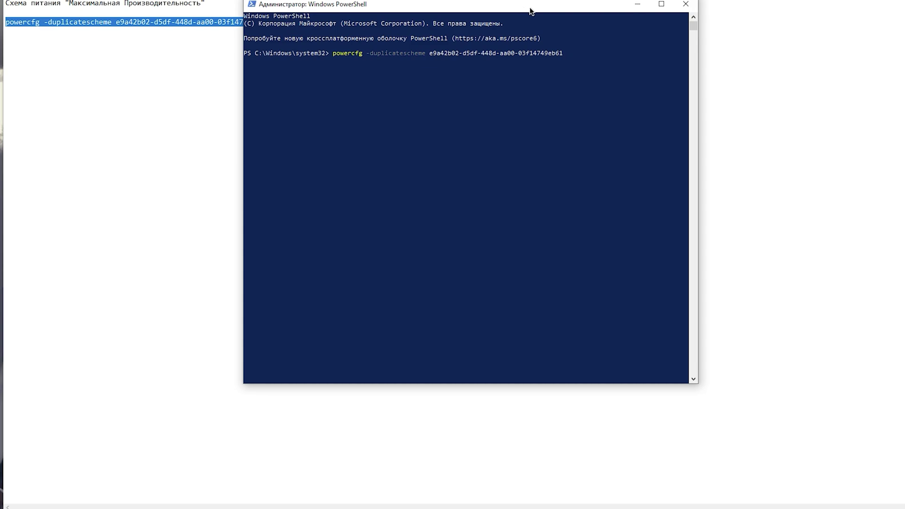
{"action": "key", "text": "Return"}
{"action": "left_click", "coordinate": [689, 5]}
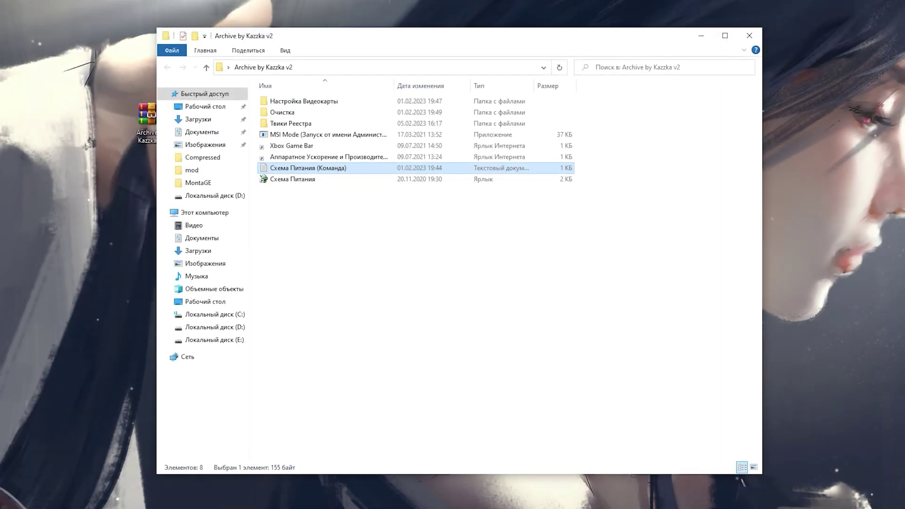
Open the "Схема Питания" shortcut and choose "Максимальная производительность" among the additional power plans
{"action": "double_click", "coordinate": [370, 179]}
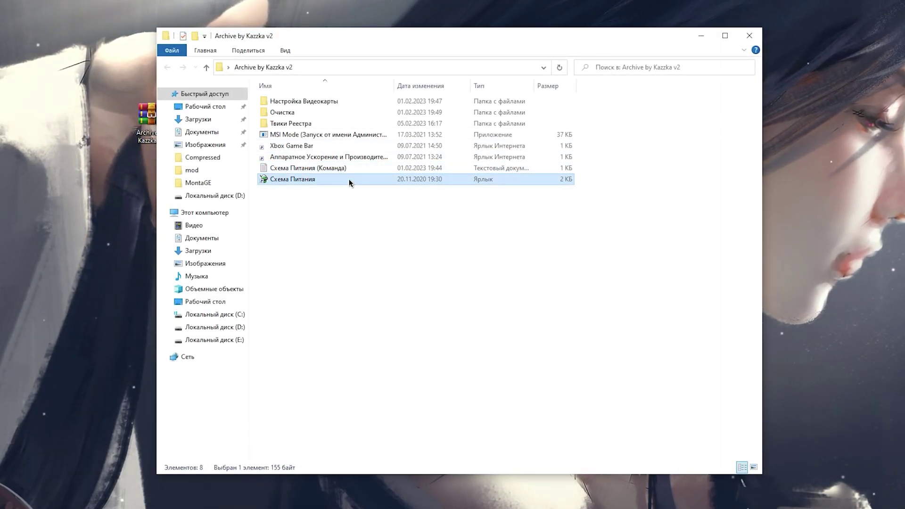
{"action": "left_click", "coordinate": [330, 218]}
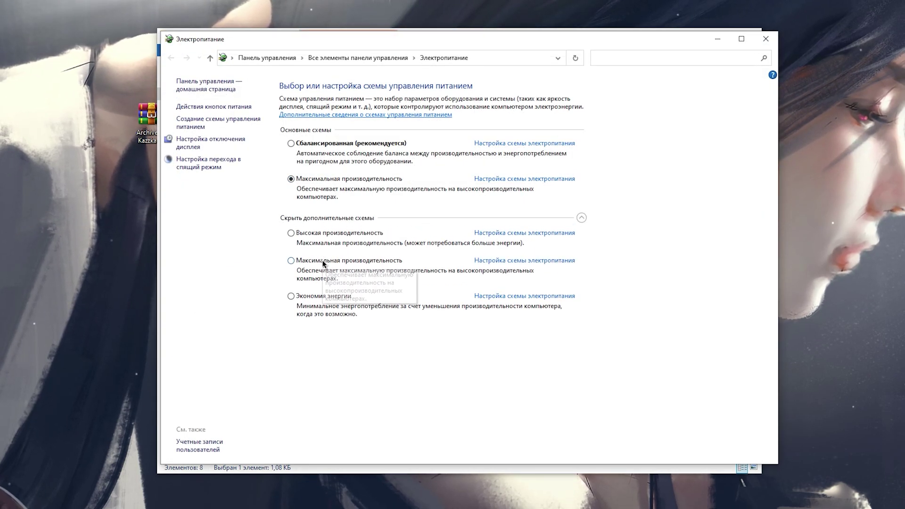
{"action": "left_click", "coordinate": [323, 261]}
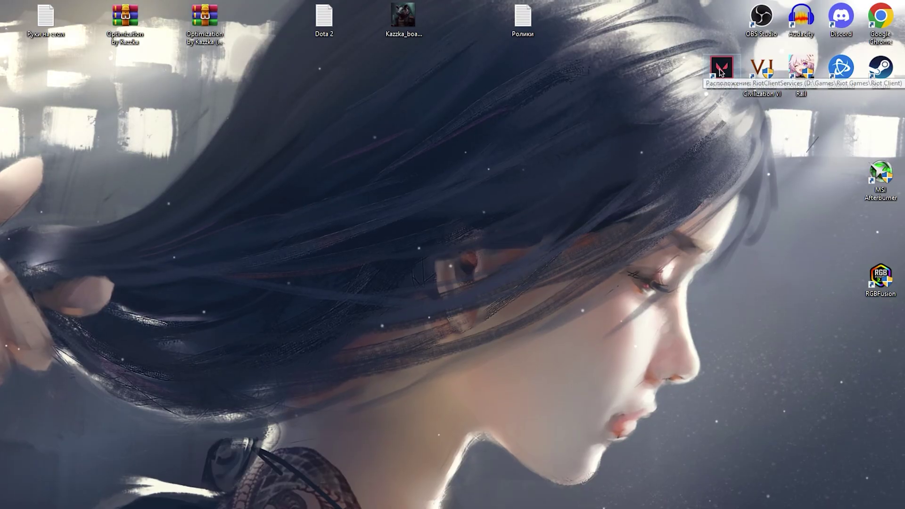
Open the file location of the VALORANT desktop shortcut and go up to the Riot Games folder
{"action": "right_click", "coordinate": [782, 46]}
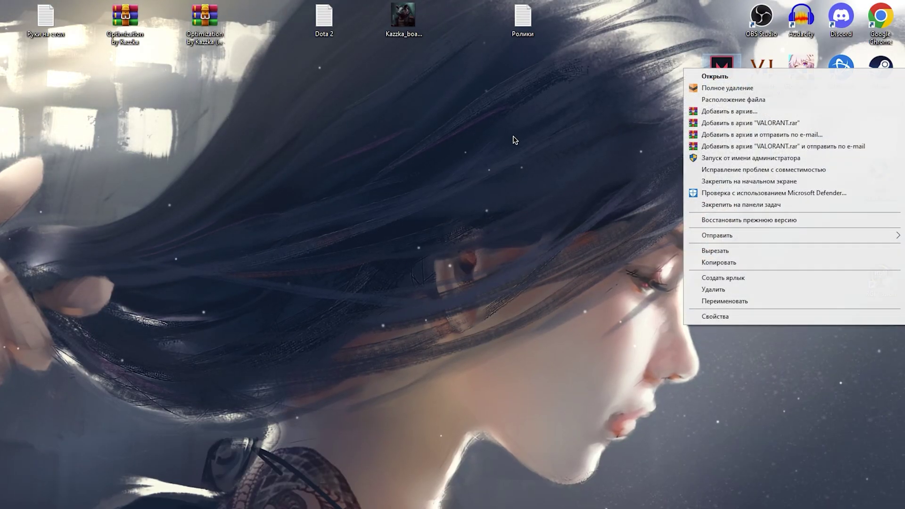
{"action": "left_click", "coordinate": [725, 99]}
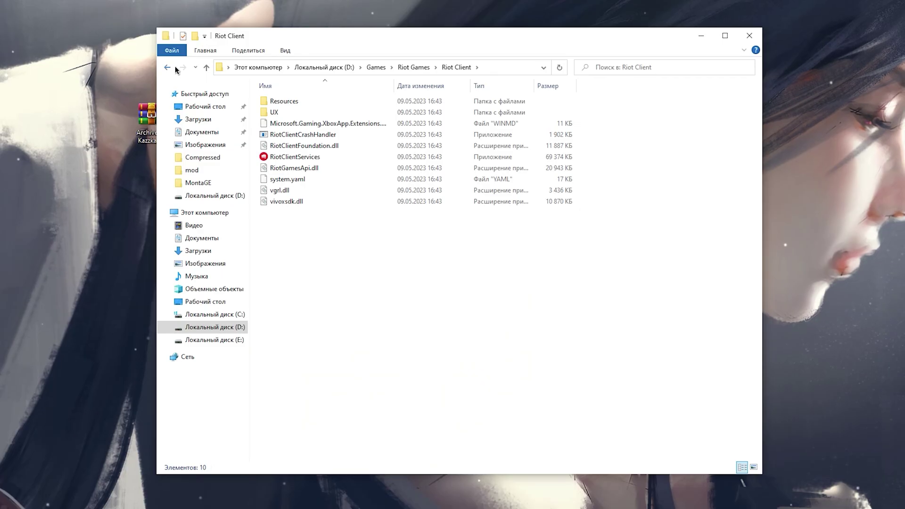
{"action": "left_click", "coordinate": [173, 67]}
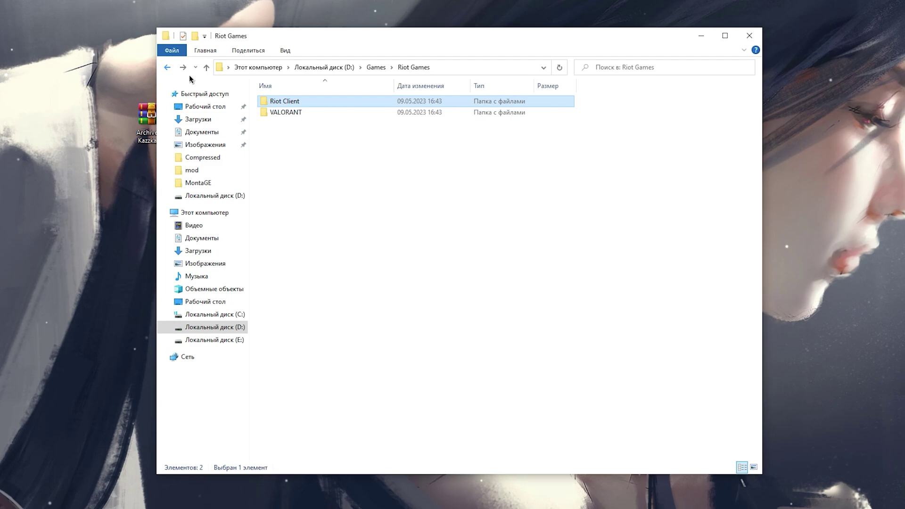
Go to the game's executable folder VALORANT\live\ShooterGame\Binaries\Win64
{"action": "double_click", "coordinate": [296, 111]}
{"action": "double_click", "coordinate": [333, 104]}
{"action": "left_click", "coordinate": [318, 114]}
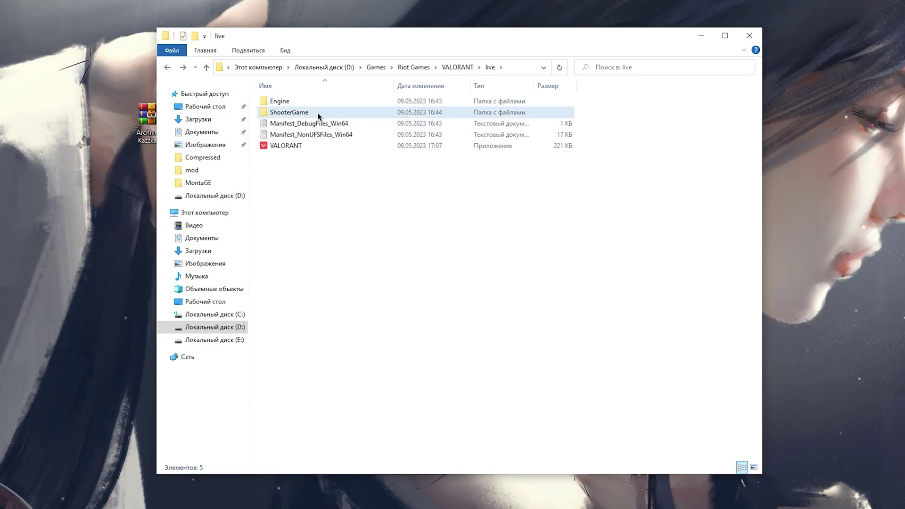
{"action": "double_click", "coordinate": [318, 113]}
{"action": "double_click", "coordinate": [307, 104]}
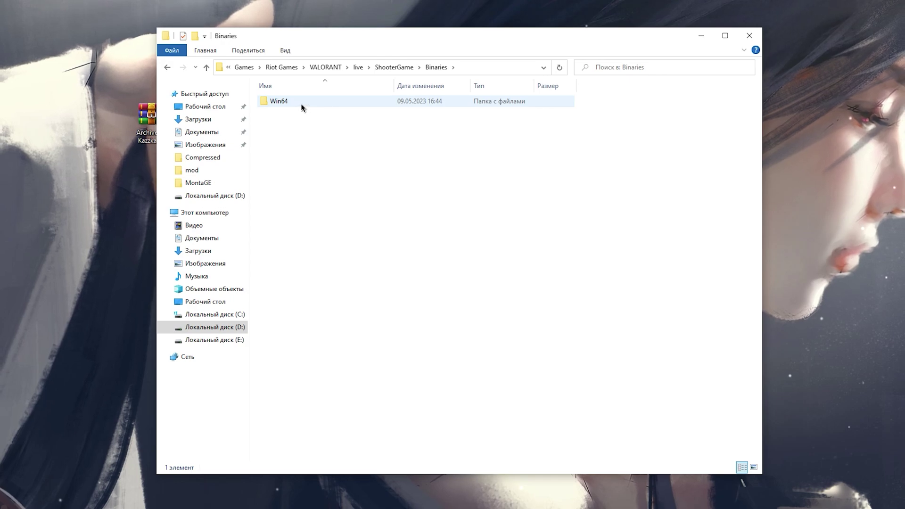
{"action": "left_click", "coordinate": [301, 103]}
{"action": "double_click", "coordinate": [301, 103]}
Open the compatibility properties of the VALORANT-Win64-Shipping application
{"action": "scroll", "coordinate": [344, 264], "scroll_direction": "down", "scroll_amount": 8}
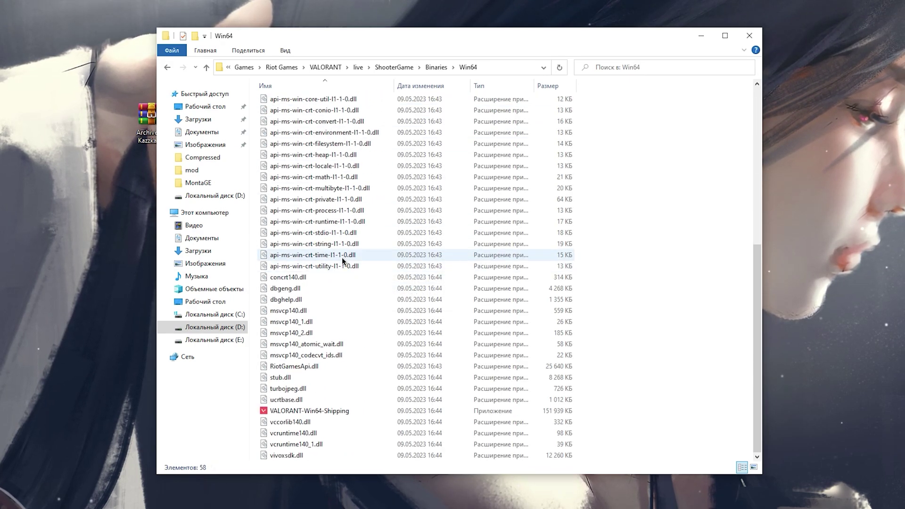
{"action": "left_click", "coordinate": [290, 412]}
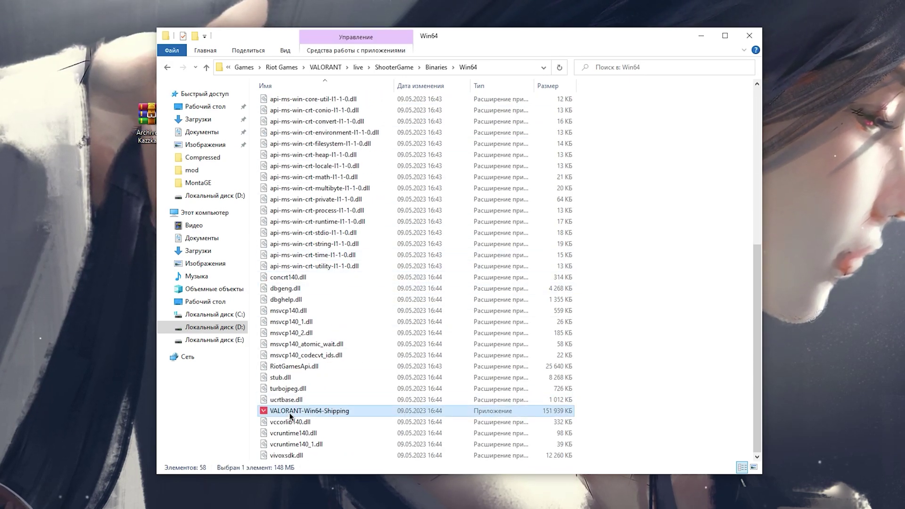
{"action": "right_click", "coordinate": [290, 415]}
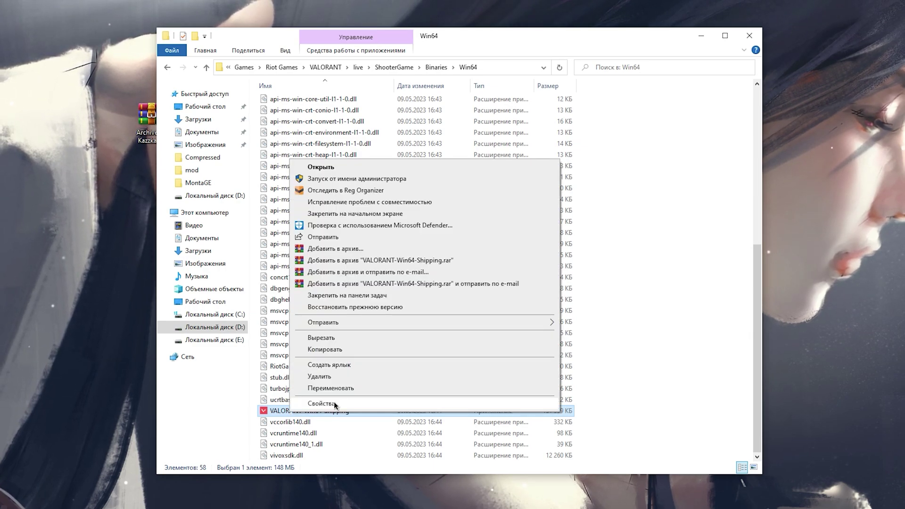
{"action": "left_click", "coordinate": [332, 405]}
{"action": "left_click_drag", "start_coordinate": [393, 293], "coordinate": [366, 111]}
{"action": "left_click", "coordinate": [362, 141]}
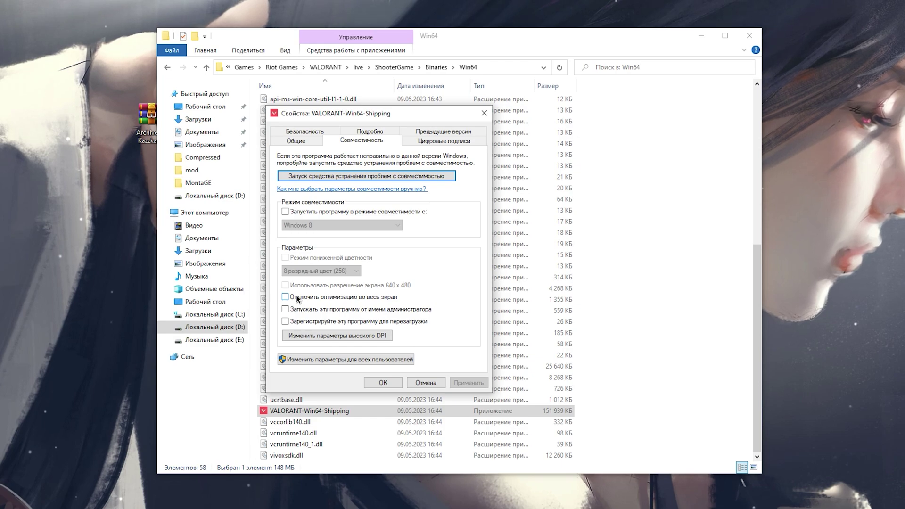
Disable fullscreen optimizations, override high-DPI scaling with "Приложение", and apply the executable's compatibility settings
{"action": "left_click", "coordinate": [305, 335]}
{"action": "left_click", "coordinate": [372, 321]}
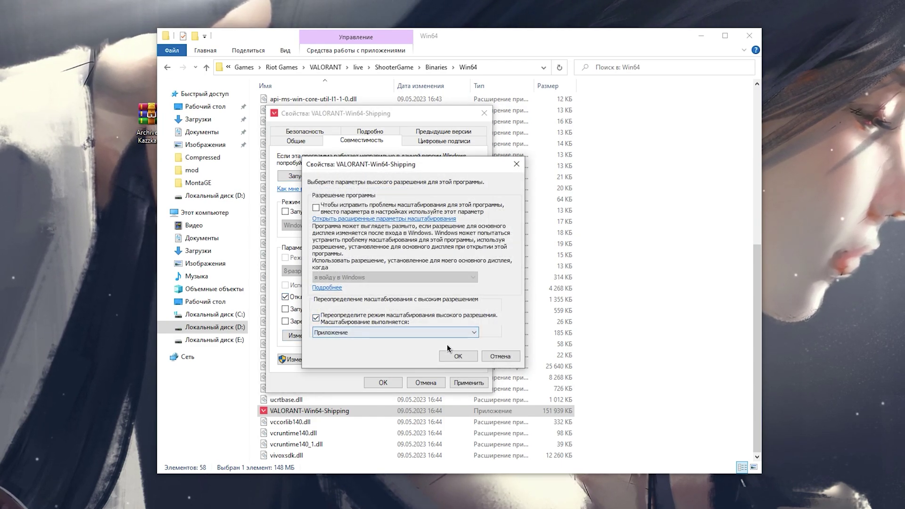
{"action": "left_click", "coordinate": [457, 358]}
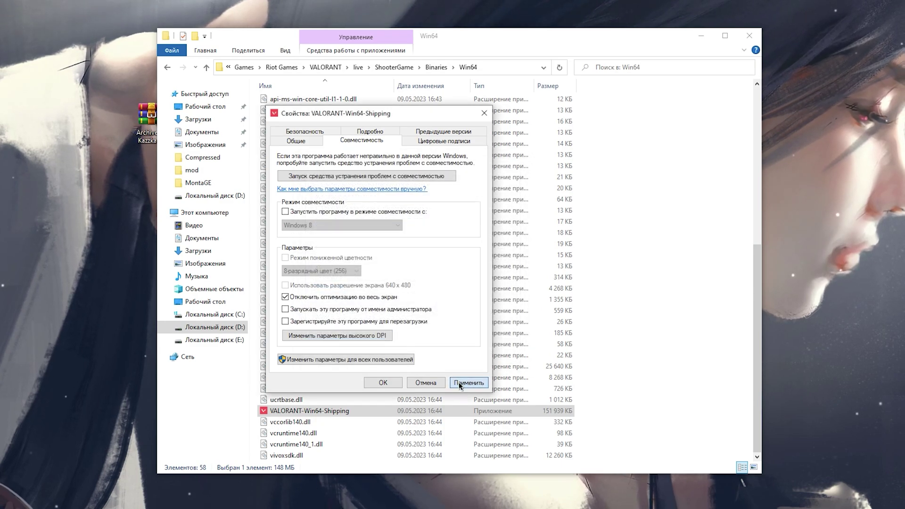
{"action": "left_click", "coordinate": [386, 386]}
Copy the full path of the Win64 folder
{"action": "left_click", "coordinate": [491, 67]}
{"action": "key", "text": "ctrl+c"}
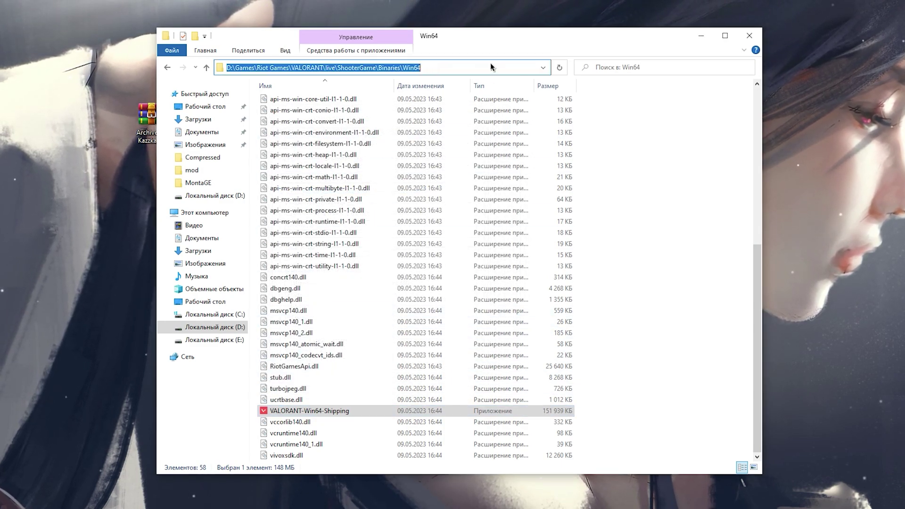
{"action": "right_click", "coordinate": [352, 68]}
{"action": "left_click", "coordinate": [455, 97]}
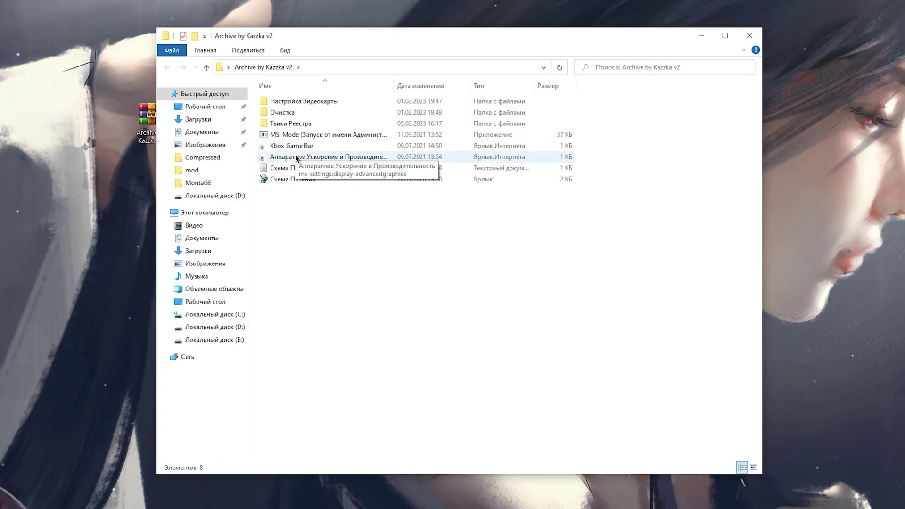
Open the "Аппаратное Ускорение и Производительность" shortcut and add VALORANT-Win64-Shipping from the copied path to the graphics performance list
{"action": "double_click", "coordinate": [296, 156]}
{"action": "left_click", "coordinate": [125, 269]}
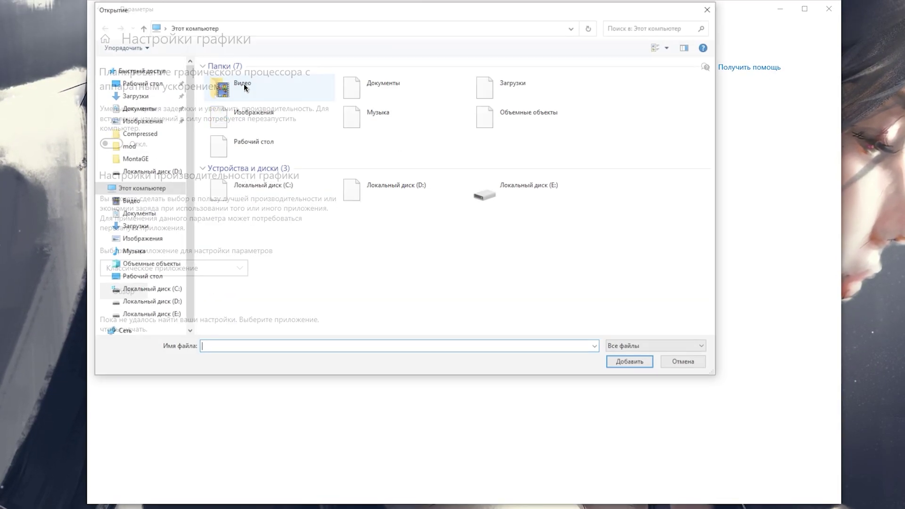
{"action": "left_click", "coordinate": [292, 27]}
{"action": "key", "text": "ctrl+v"}
{"action": "key", "text": "Return"}
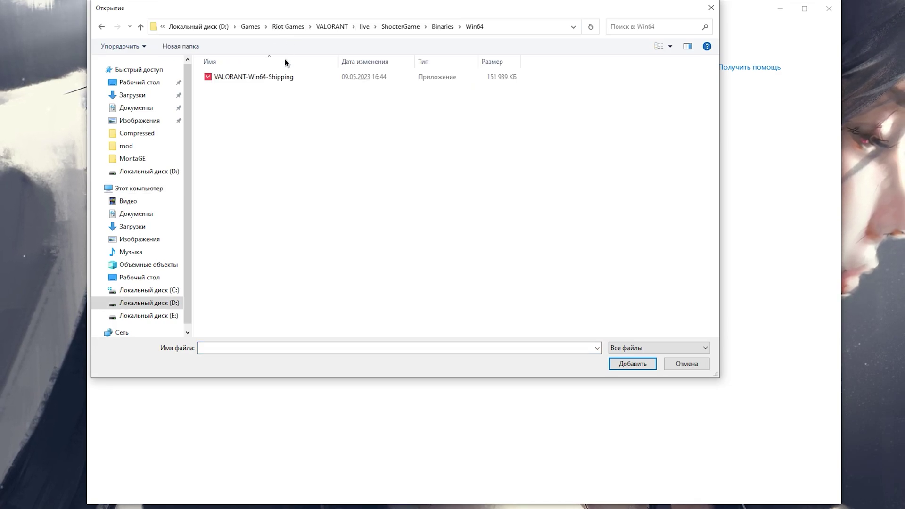
{"action": "left_click", "coordinate": [283, 77]}
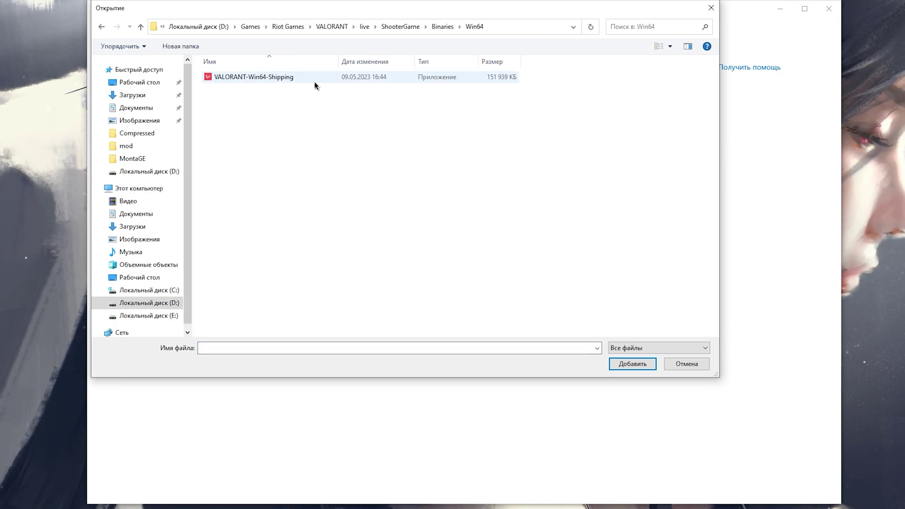
{"action": "left_click", "coordinate": [632, 364]}
Set VALORANT's graphics preference to "Высокая производительность" and save it
{"action": "left_click", "coordinate": [198, 325]}
{"action": "left_click", "coordinate": [252, 376]}
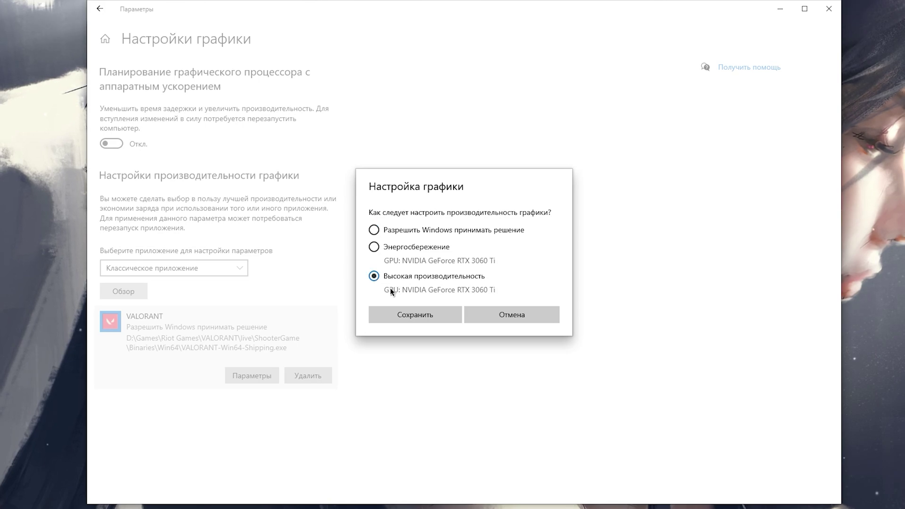
{"action": "left_click", "coordinate": [420, 315]}
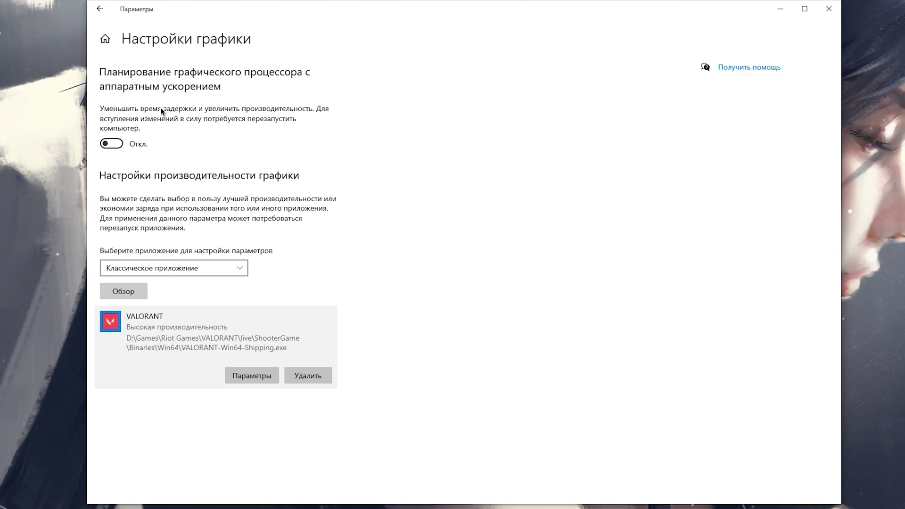
Turn on hardware-accelerated GPU scheduling in the Windows graphics settings
{"action": "left_click", "coordinate": [105, 146]}
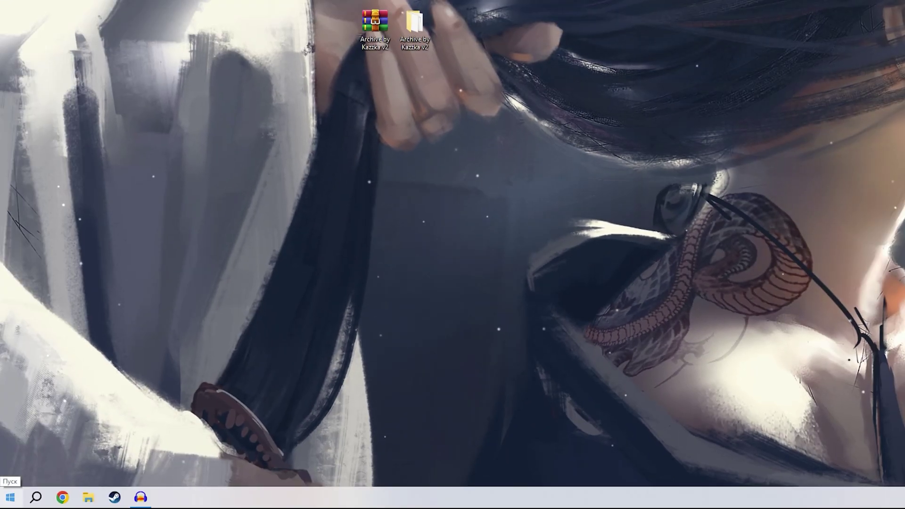
Open Device Manager and bring up the available actions for "Высокоточный таймер событий" under "Системные устройства"
{"action": "right_click", "coordinate": [11, 497]}
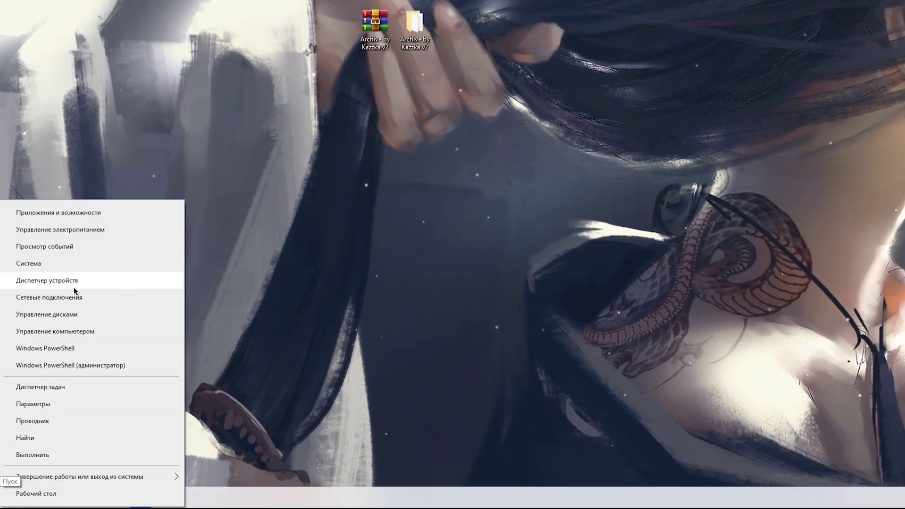
{"action": "left_click", "coordinate": [74, 283]}
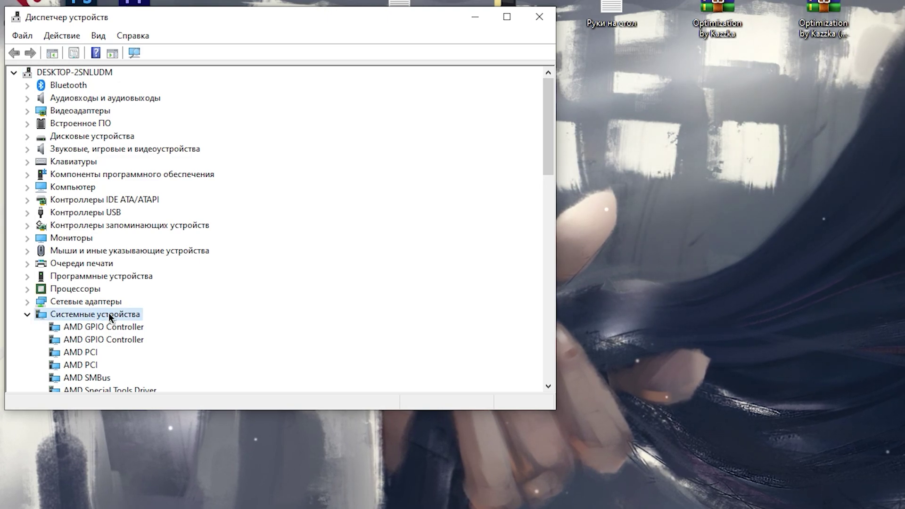
{"action": "scroll", "coordinate": [108, 313], "scroll_direction": "down", "scroll_amount": 7}
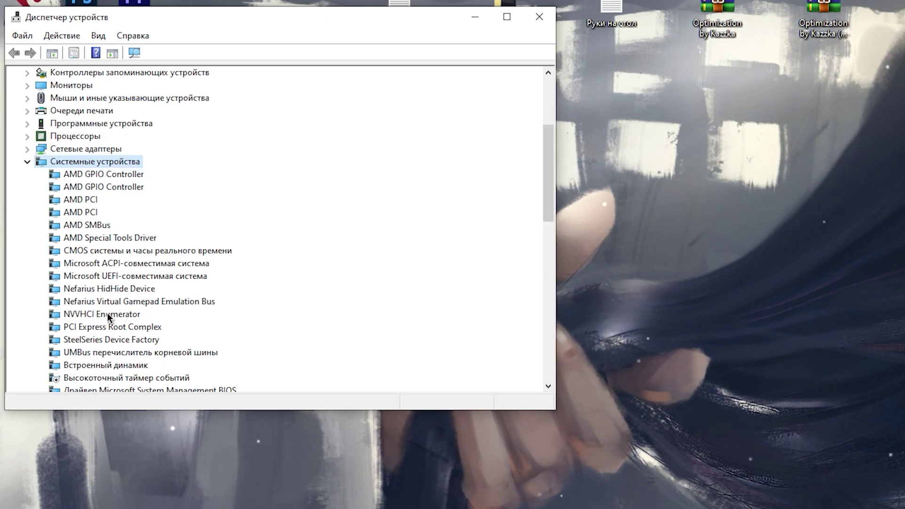
{"action": "left_click", "coordinate": [98, 261]}
{"action": "left_click", "coordinate": [91, 264]}
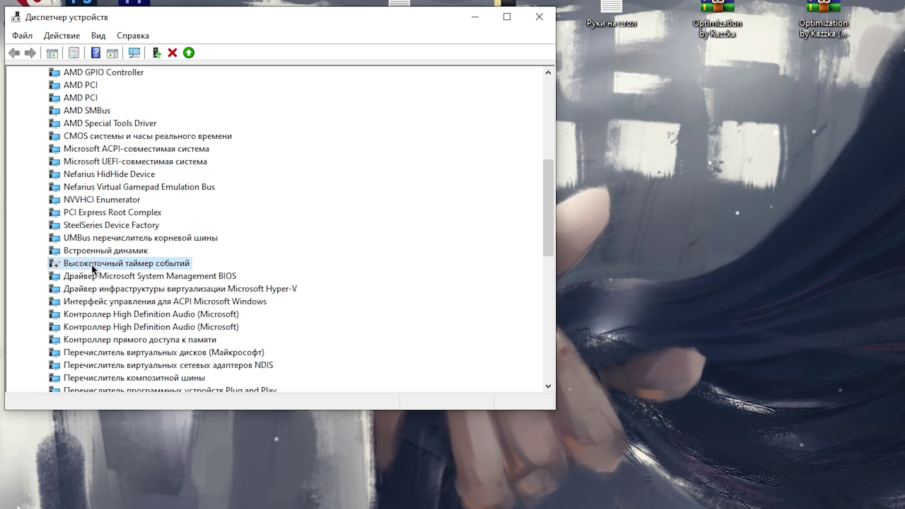
{"action": "right_click", "coordinate": [91, 264]}
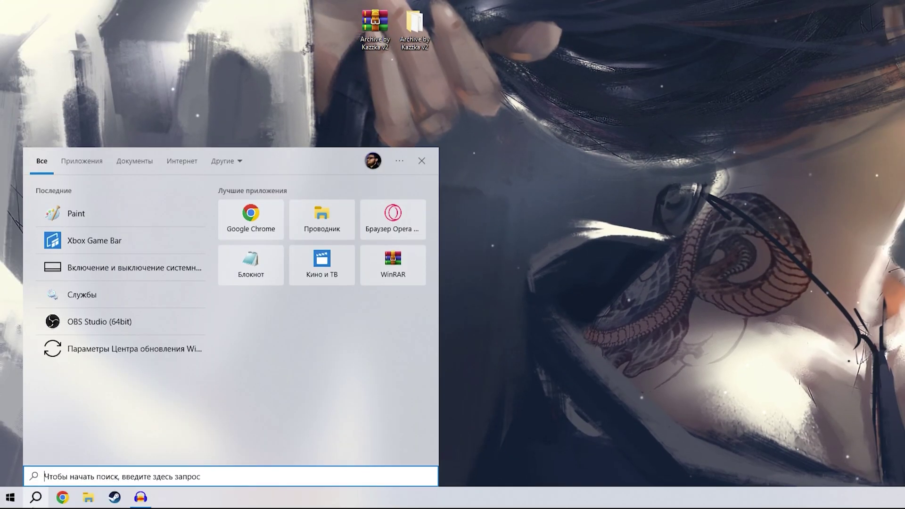
Find and open Xbox Game Bar, check its clip and screenshot recording settings, and close the overlay
{"action": "type", "text": "xbox"}
{"action": "key", "text": "Return"}
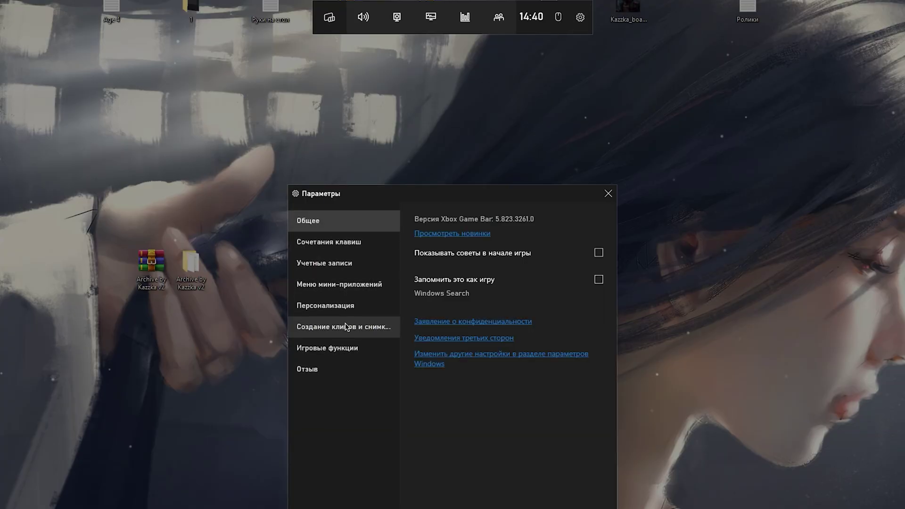
{"action": "left_click", "coordinate": [340, 327]}
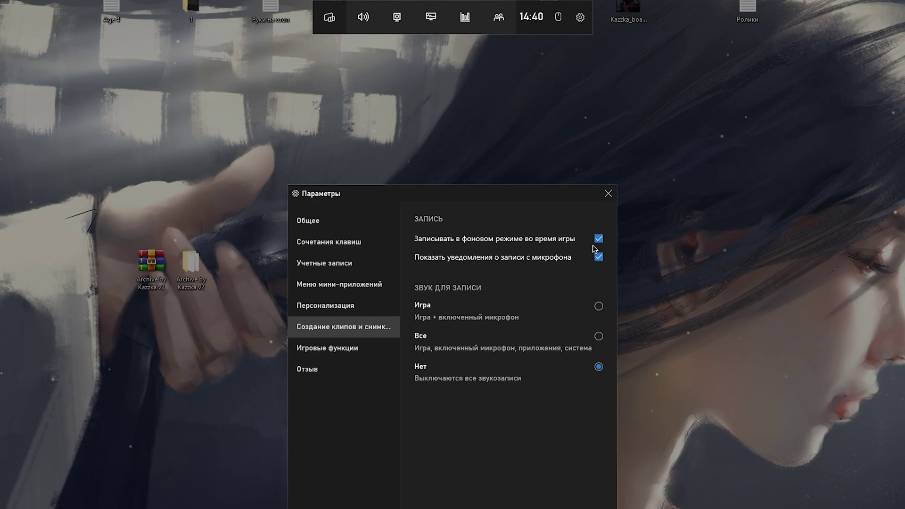
{"action": "left_click", "coordinate": [607, 194]}
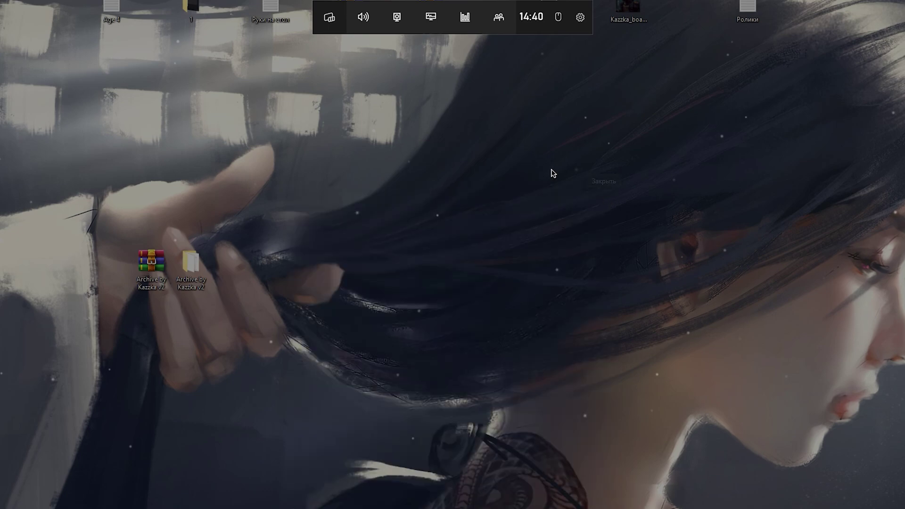
{"action": "left_click", "coordinate": [661, 198]}
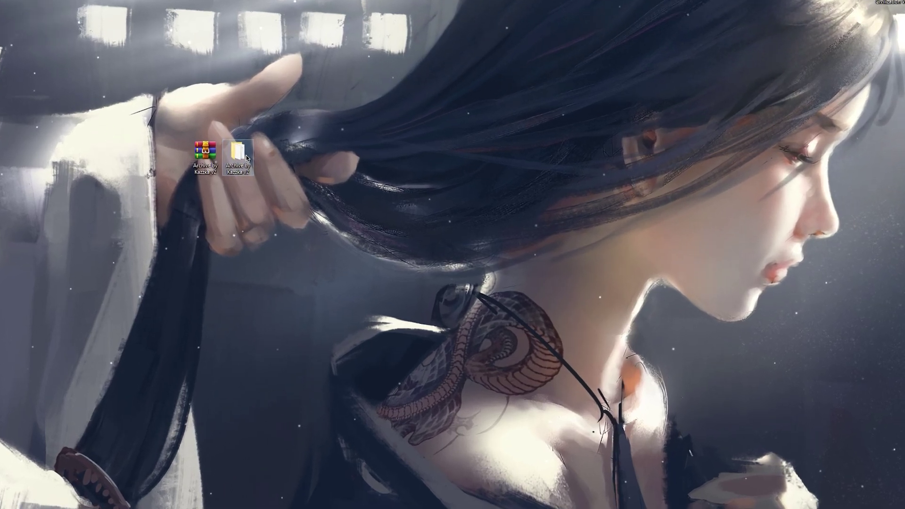
Open the "Настройка Видеокарты" folder in the desktop archive folder and look over the AMD Radeon and INTEL Settings folders
{"action": "double_click", "coordinate": [247, 157]}
{"action": "double_click", "coordinate": [264, 96]}
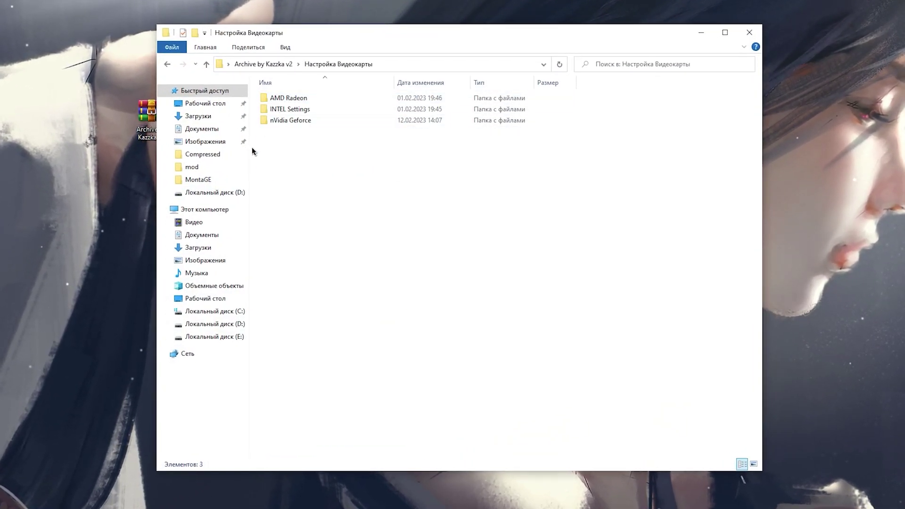
{"action": "left_click_drag", "start_coordinate": [281, 179], "coordinate": [274, 99]}
{"action": "left_click", "coordinate": [313, 174]}
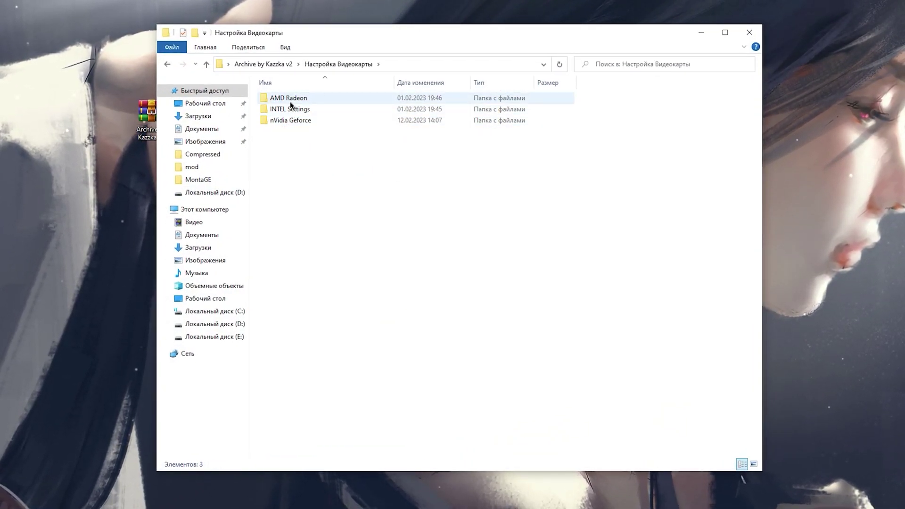
{"action": "left_click", "coordinate": [290, 100]}
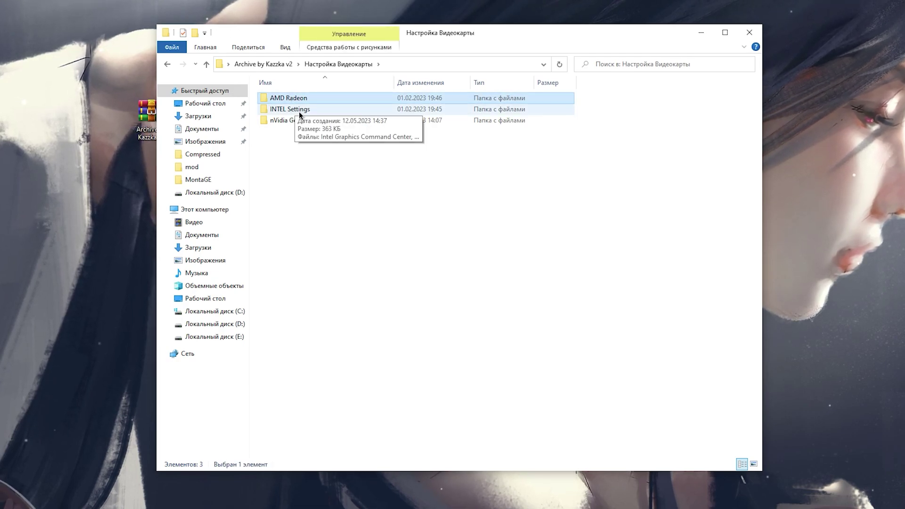
{"action": "left_click", "coordinate": [299, 111]}
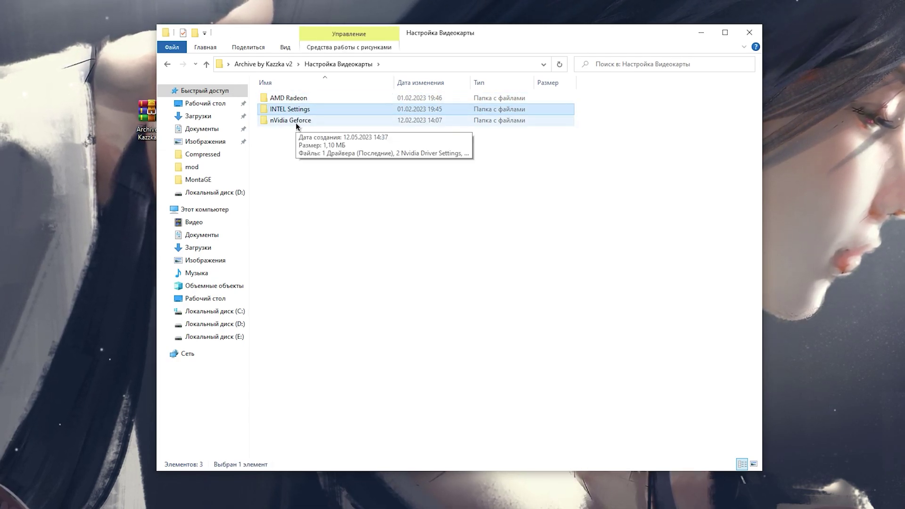
Open the nVidia Geforce folder, view the reference image "Настройка 1" and the one following it, and close the viewer
{"action": "left_click", "coordinate": [296, 123]}
{"action": "double_click", "coordinate": [296, 122]}
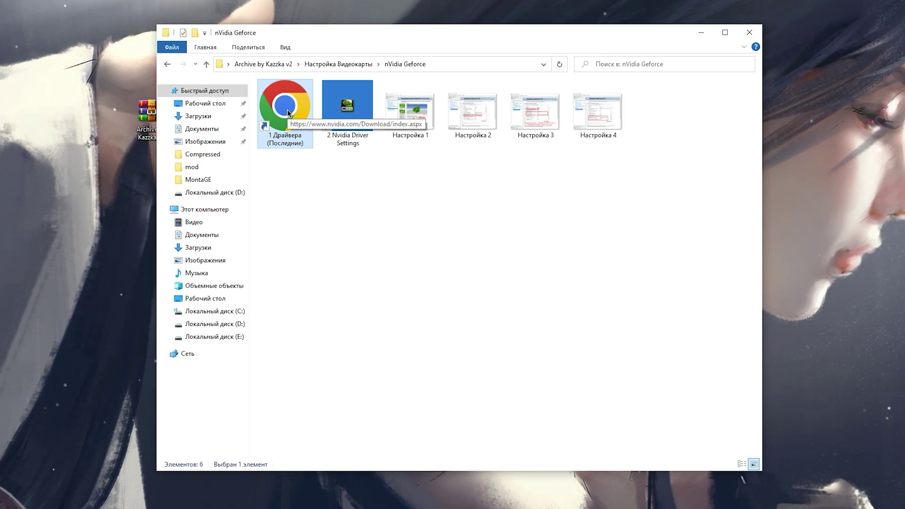
{"action": "double_click", "coordinate": [417, 112]}
{"action": "left_click", "coordinate": [785, 251]}
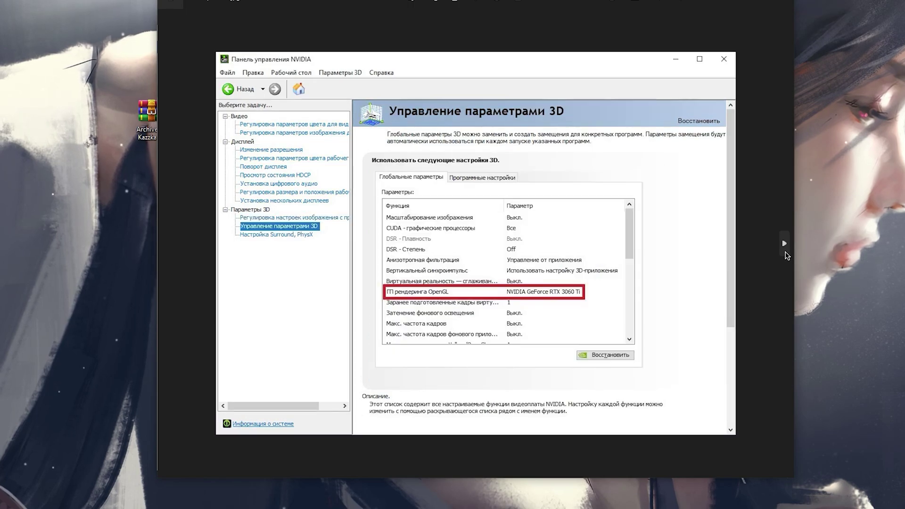
{"action": "left_click", "coordinate": [769, 7]}
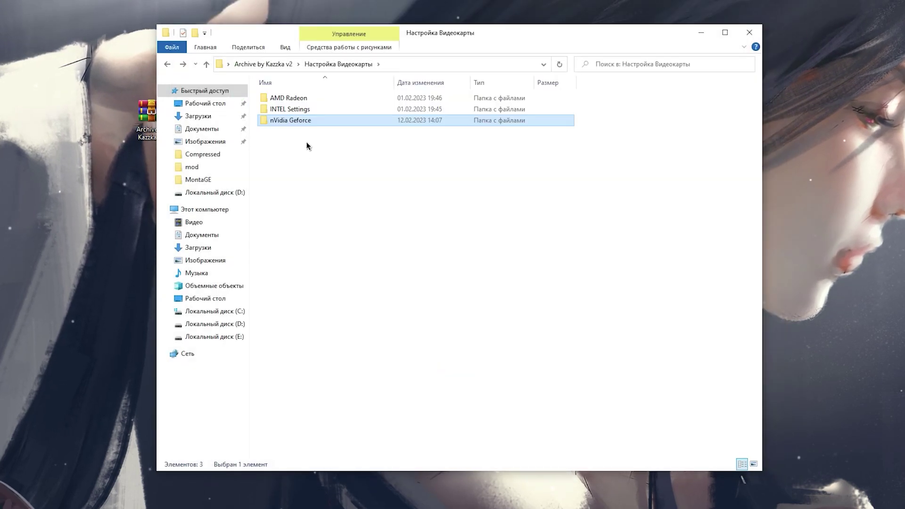
Look through the AMD Radeon folder's driver installation and settings reference files, then return to "Настройка Видеокарты"
{"action": "left_click", "coordinate": [310, 100]}
{"action": "double_click", "coordinate": [310, 101]}
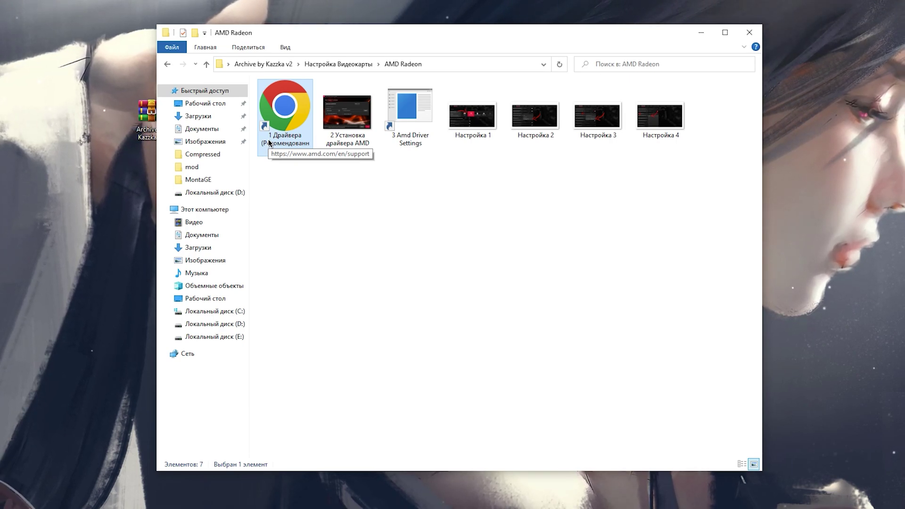
{"action": "double_click", "coordinate": [369, 128]}
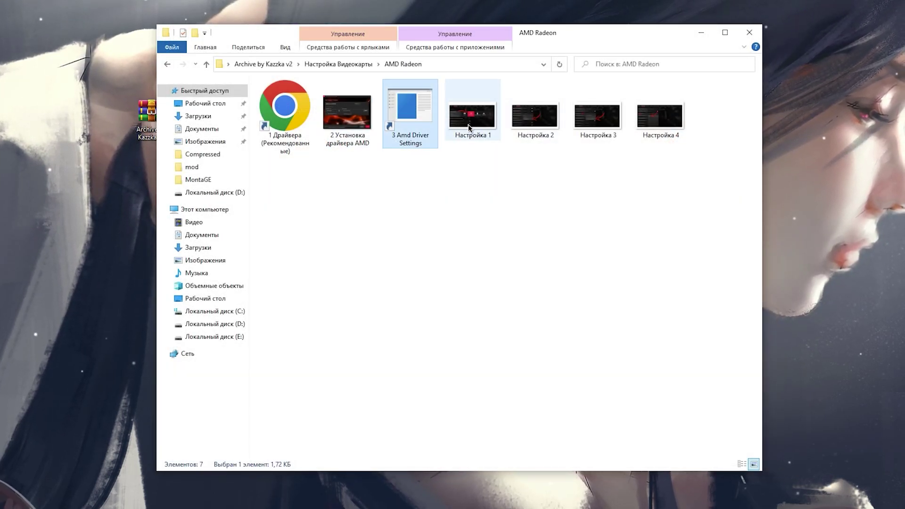
{"action": "left_click_drag", "start_coordinate": [480, 156], "coordinate": [466, 136]}
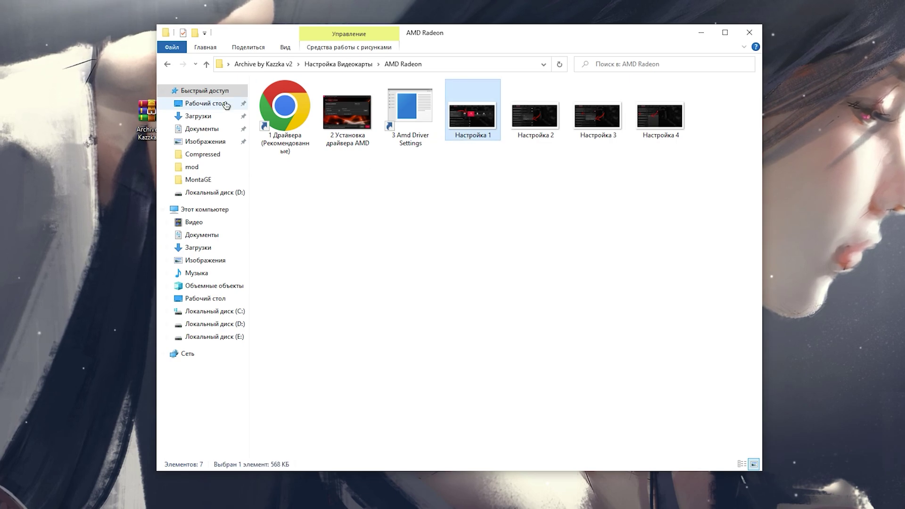
{"action": "left_click", "coordinate": [168, 64]}
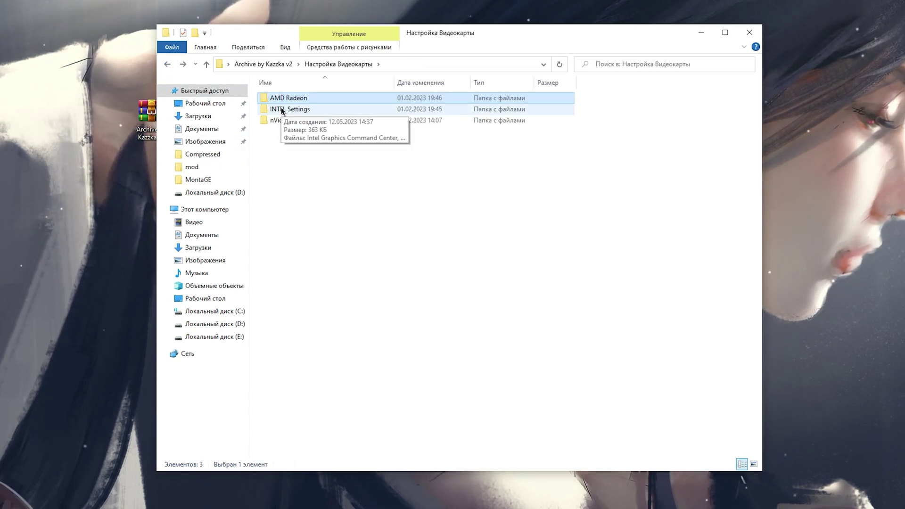
Look at the reference images in the INTEL Settings folder and go back to the archive's main folder
{"action": "double_click", "coordinate": [282, 112]}
{"action": "left_click_drag", "start_coordinate": [257, 227], "coordinate": [486, 107]}
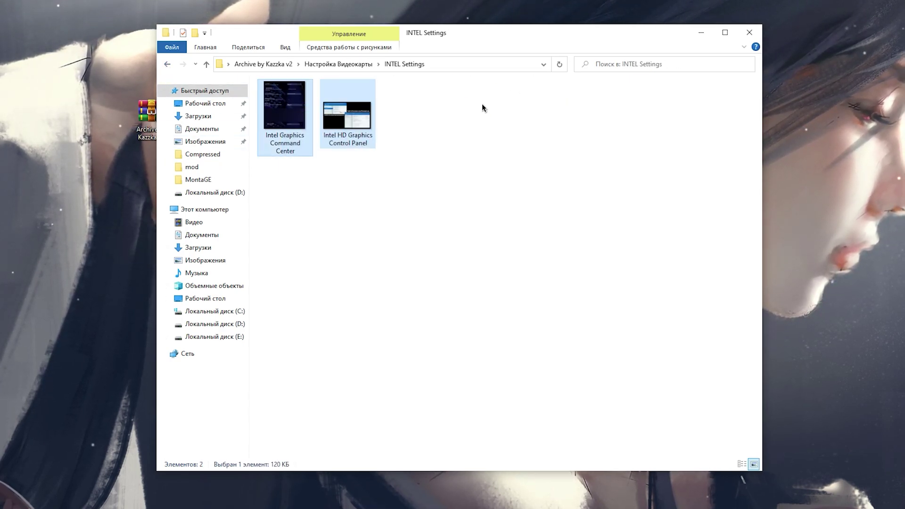
{"action": "left_click", "coordinate": [379, 221]}
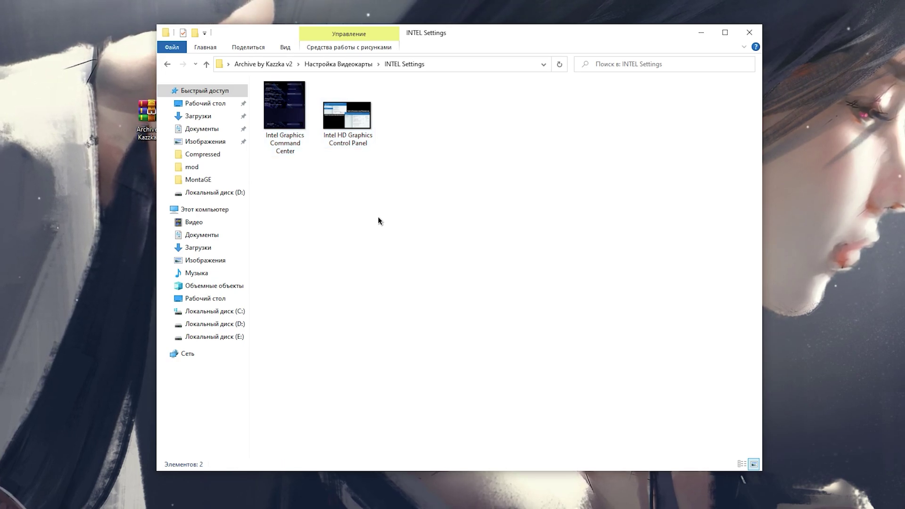
{"action": "key", "text": "alt+Left"}
{"action": "key", "text": "alt+Left"}
Open "Delete %Temp% Files" from the "Очистка" folder and permanently delete everything in the Windows Temp folder
{"action": "mouse_move", "coordinate": [292, 111]}
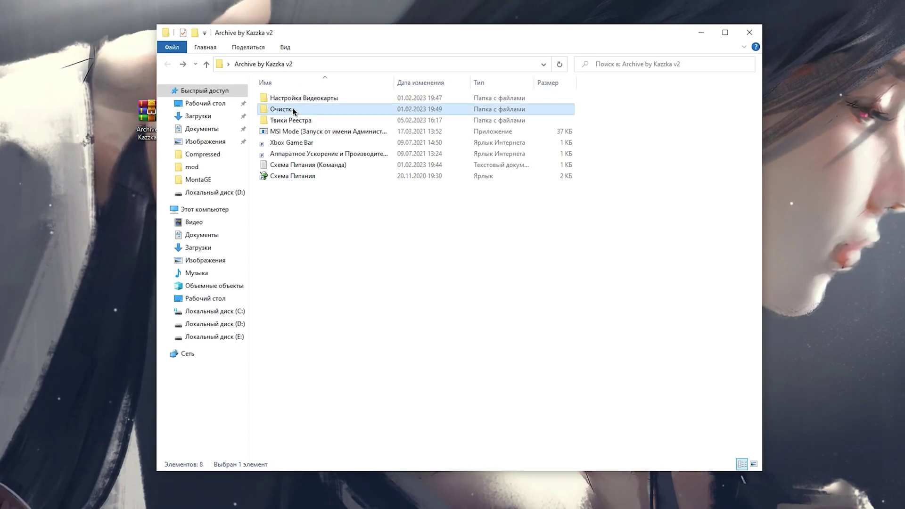
{"action": "double_click", "coordinate": [292, 109]}
{"action": "double_click", "coordinate": [297, 98]}
{"action": "left_click_drag", "start_coordinate": [323, 372], "coordinate": [264, 94]}
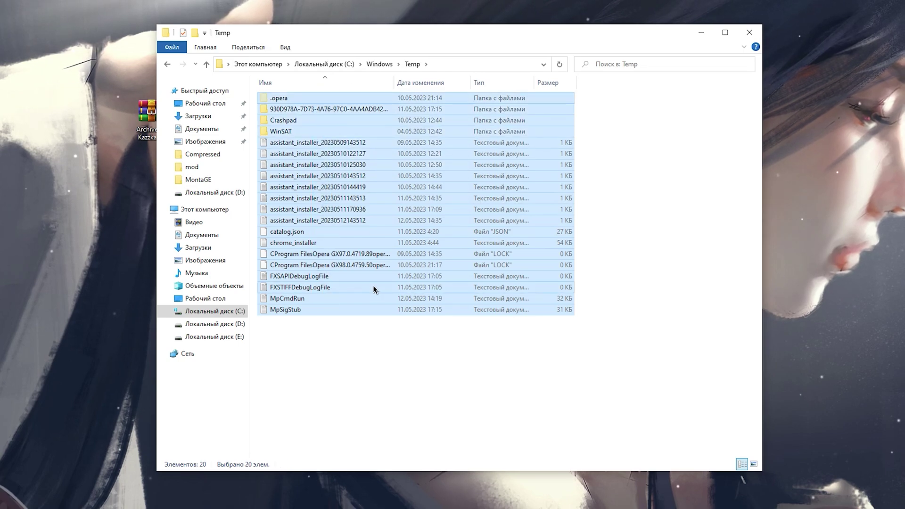
{"action": "key", "text": "shift+Delete"}
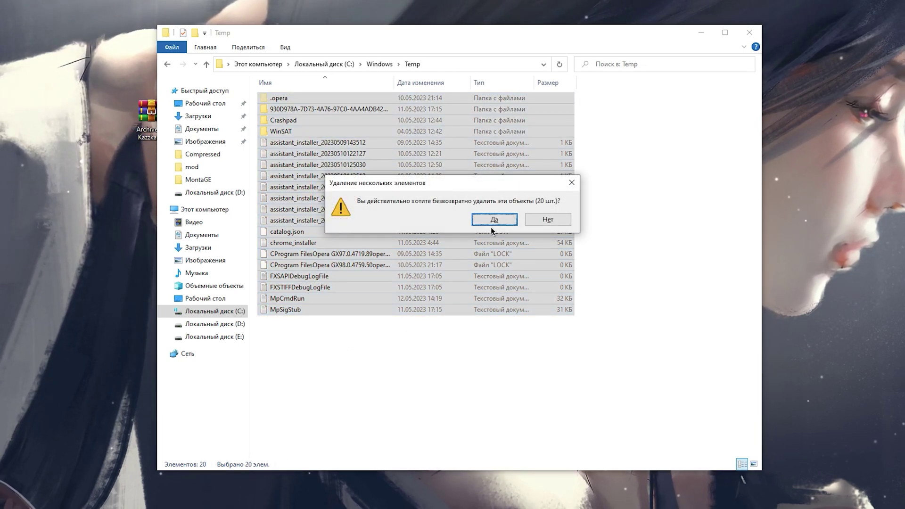
{"action": "key", "text": "Return"}
{"action": "left_click", "coordinate": [47, 165]}
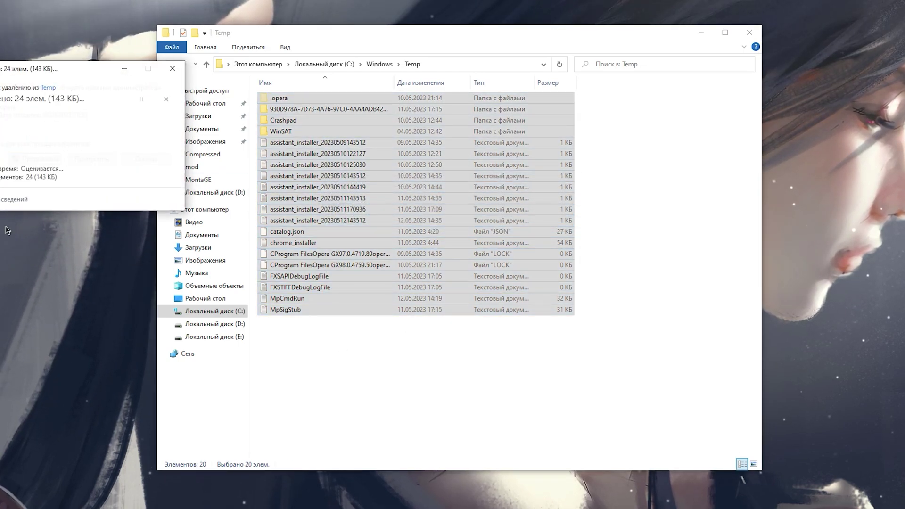
{"action": "key", "text": "alt+F4"}
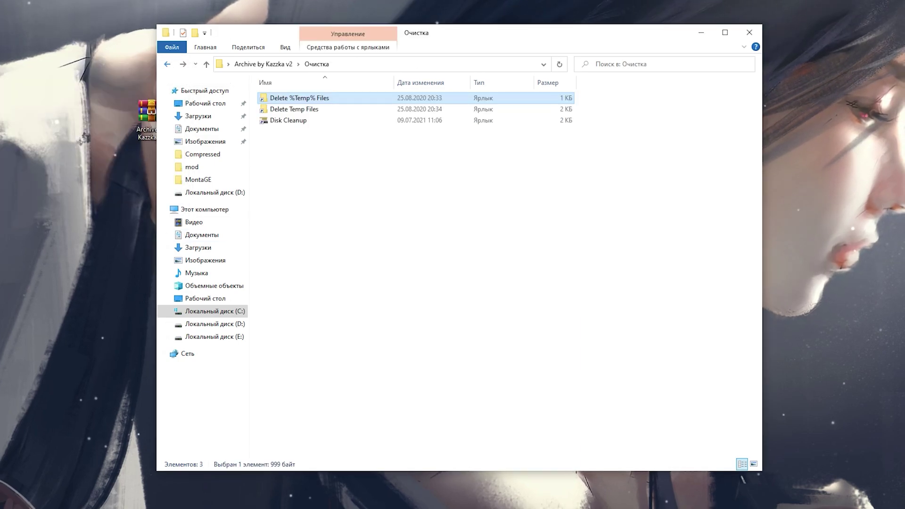
Open "Delete Temp Files", permanently delete the contents of AppData\Local\Temp, cancel at the file in use, and return to "Очистка"
{"action": "double_click", "coordinate": [333, 110]}
{"action": "key", "text": "ctrl+a"}
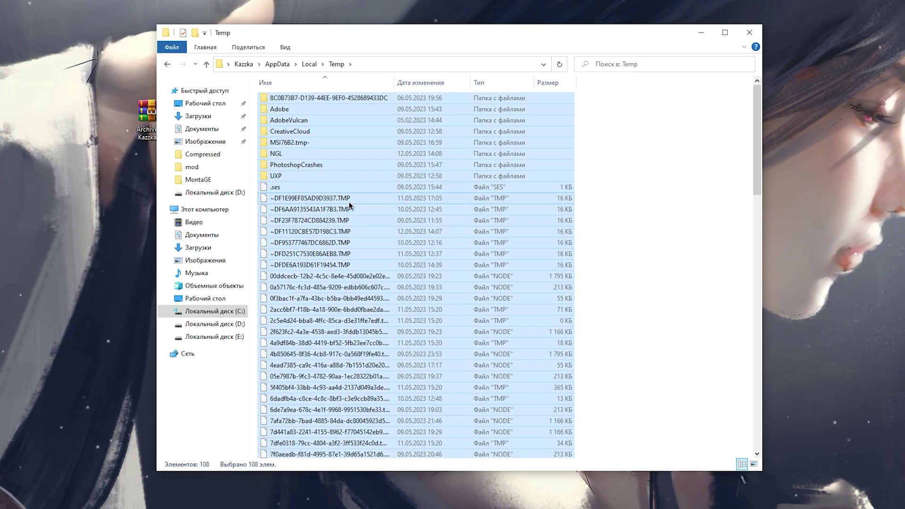
{"action": "key", "text": "shift+Delete"}
{"action": "left_click", "coordinate": [493, 221]}
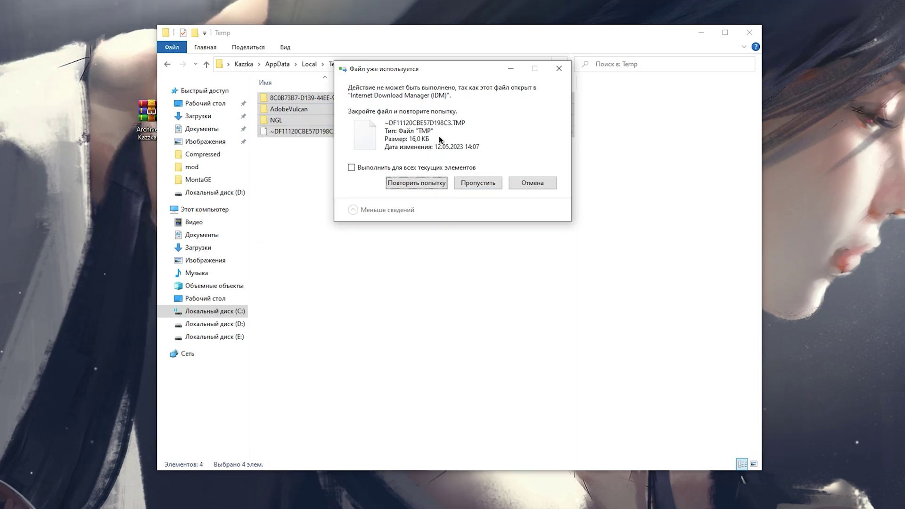
{"action": "left_click", "coordinate": [523, 183]}
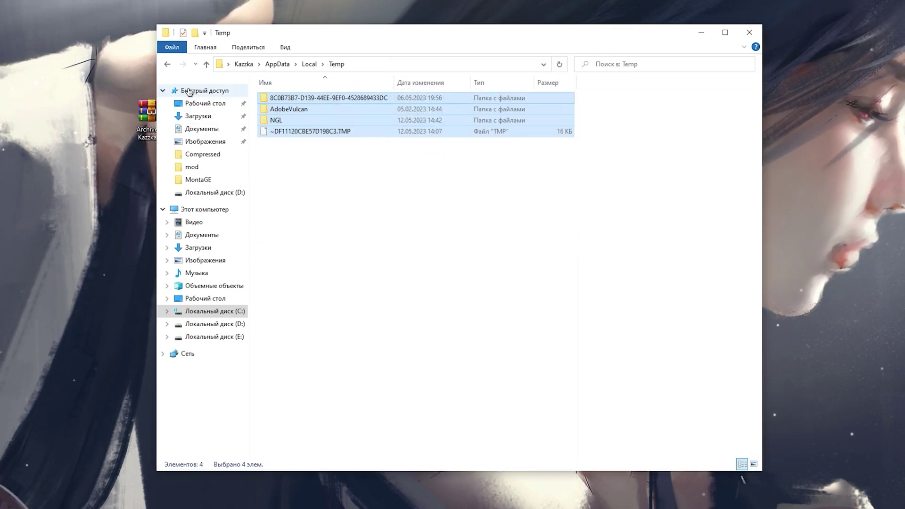
{"action": "left_click", "coordinate": [168, 63]}
Run Disk Cleanup from the "Очистка" folder on drive C:, rescan the drive, and return to the archive's main folder
{"action": "double_click", "coordinate": [321, 120]}
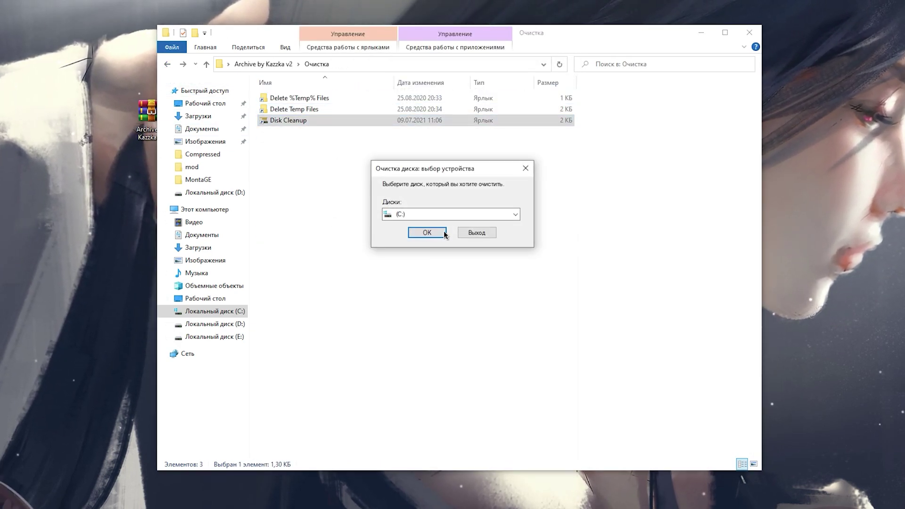
{"action": "left_click", "coordinate": [424, 232]}
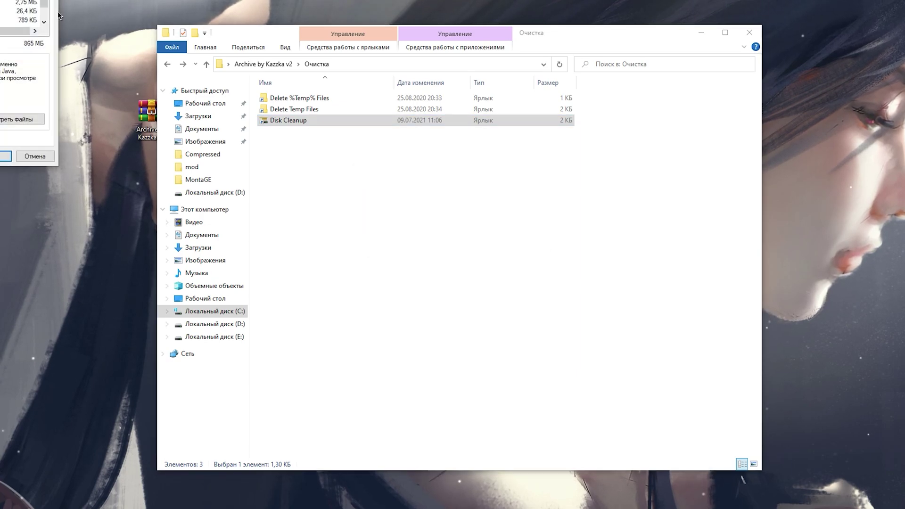
{"action": "left_click", "coordinate": [306, 260]}
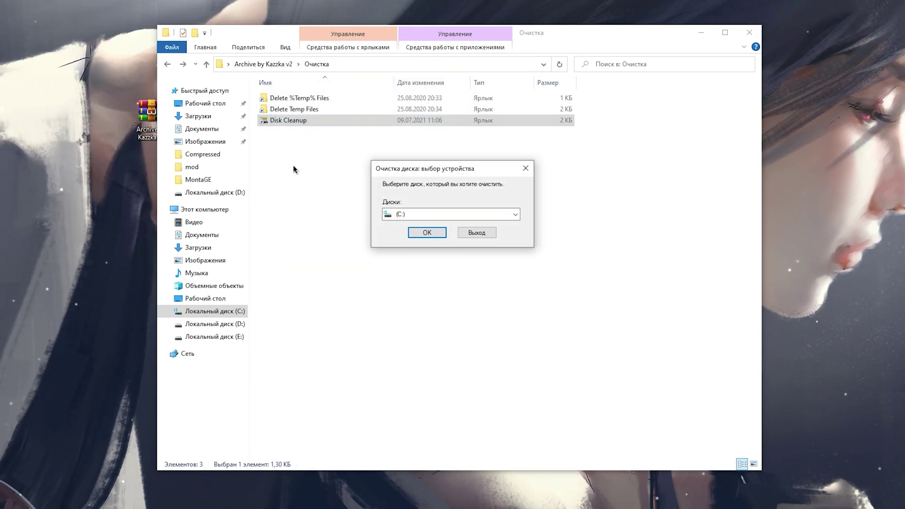
{"action": "left_click", "coordinate": [417, 232]}
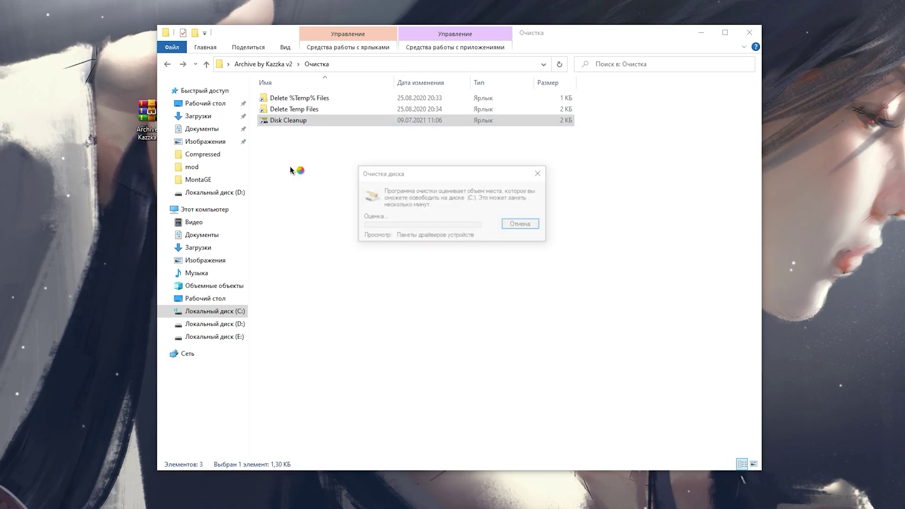
{"action": "scroll", "coordinate": [346, 134], "scroll_direction": "down", "scroll_amount": 2}
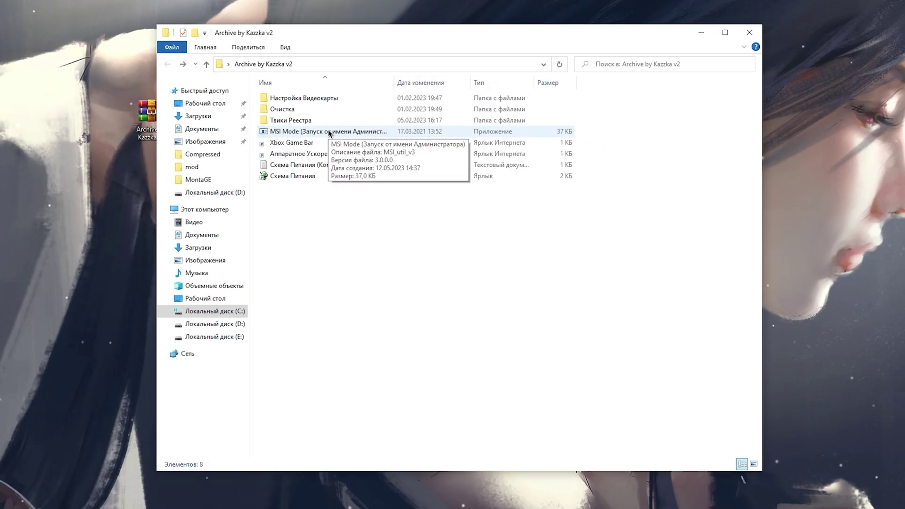
Run MSI Mode as administrator and check the interrupt priority choices for the NVIDIA GeForce RTX 3060 Ti
{"action": "left_click", "coordinate": [328, 131]}
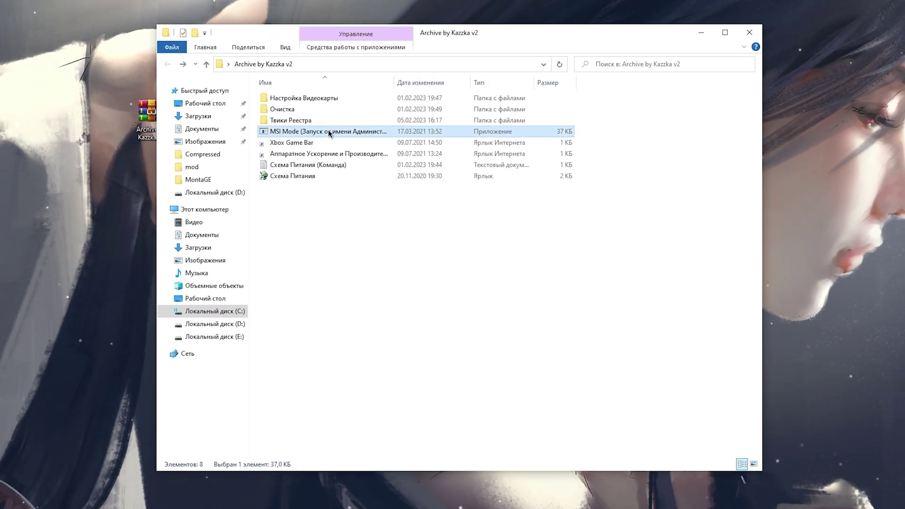
{"action": "right_click", "coordinate": [329, 131]}
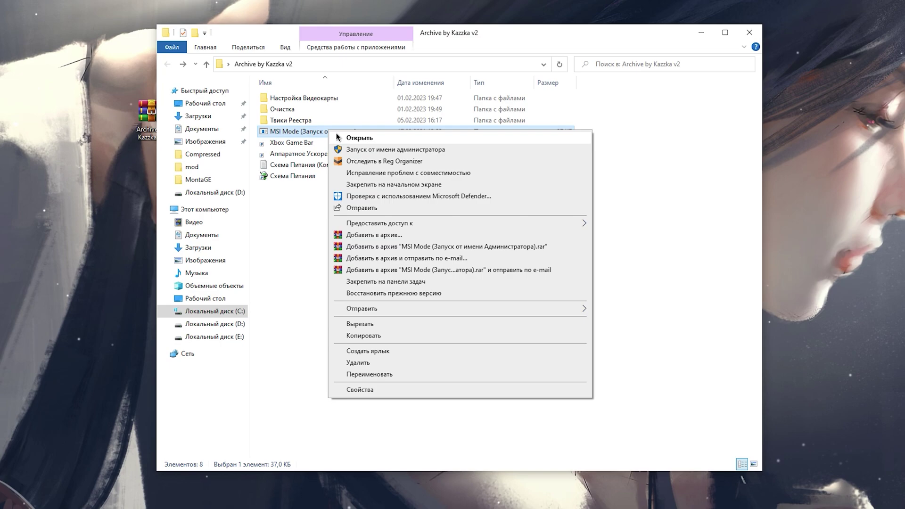
{"action": "left_click", "coordinate": [371, 150]}
{"action": "left_click", "coordinate": [398, 291]}
{"action": "left_click", "coordinate": [341, 209]}
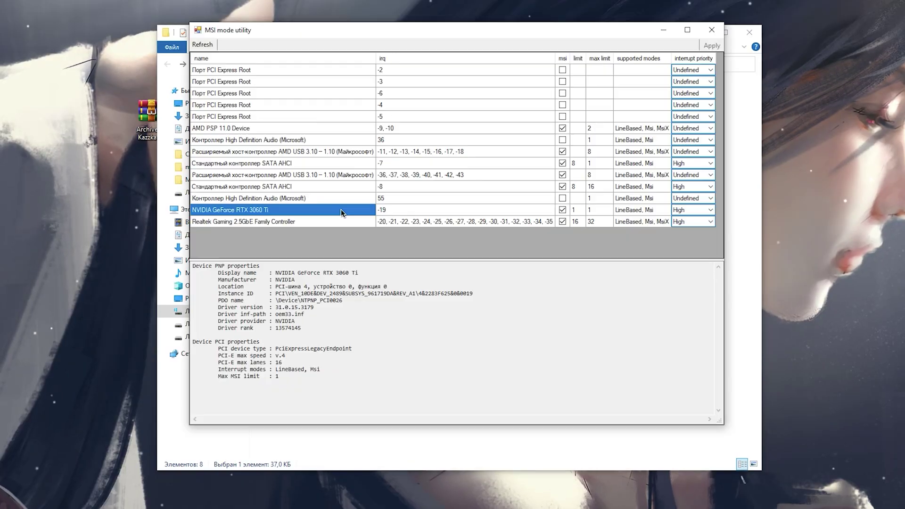
{"action": "left_click", "coordinate": [710, 210]}
{"action": "left_click", "coordinate": [701, 208]}
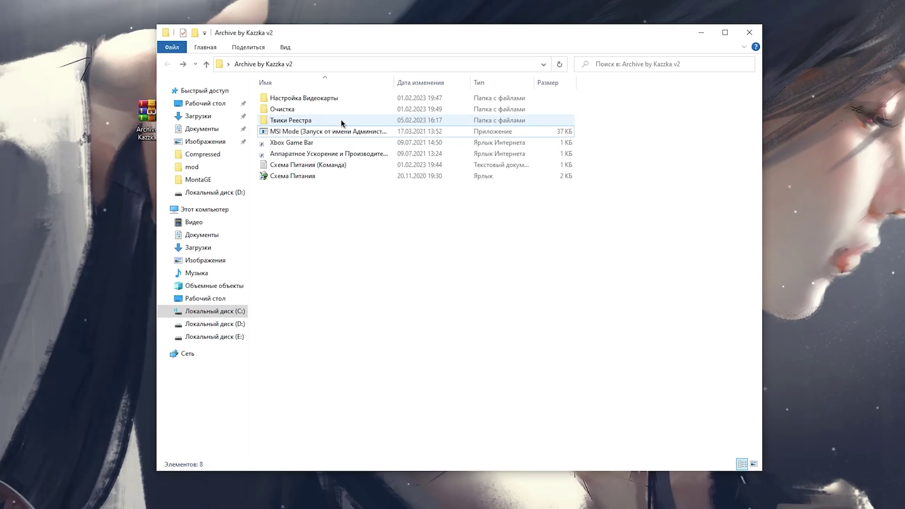
Open the "Твики Реестра" folder and look over its registry tweak files
{"action": "double_click", "coordinate": [341, 121]}
{"action": "left_click_drag", "start_coordinate": [340, 111], "coordinate": [321, 211]}
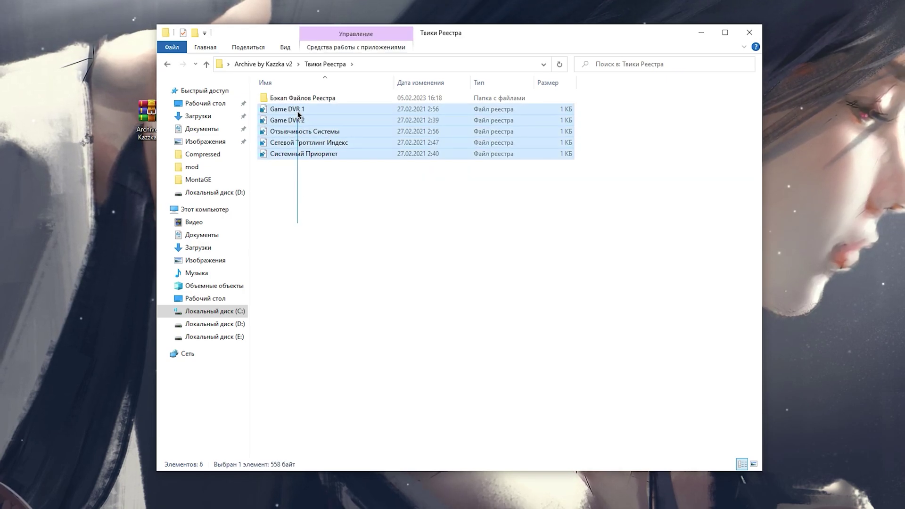
{"action": "left_click", "coordinate": [330, 235]}
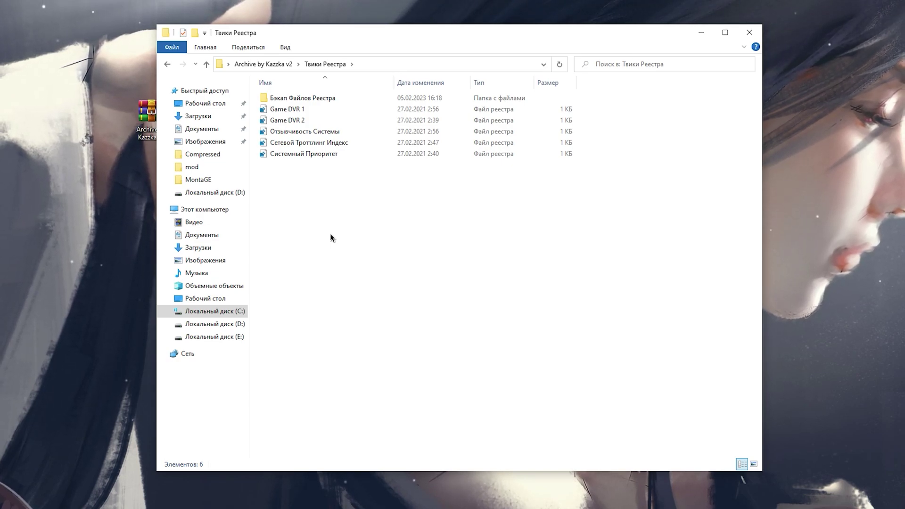
Look through the "Бэкап Файлов Реестра" folder, including the export and import images in "#В картинках" and the text instructions
{"action": "left_click", "coordinate": [326, 98]}
{"action": "double_click", "coordinate": [326, 98]}
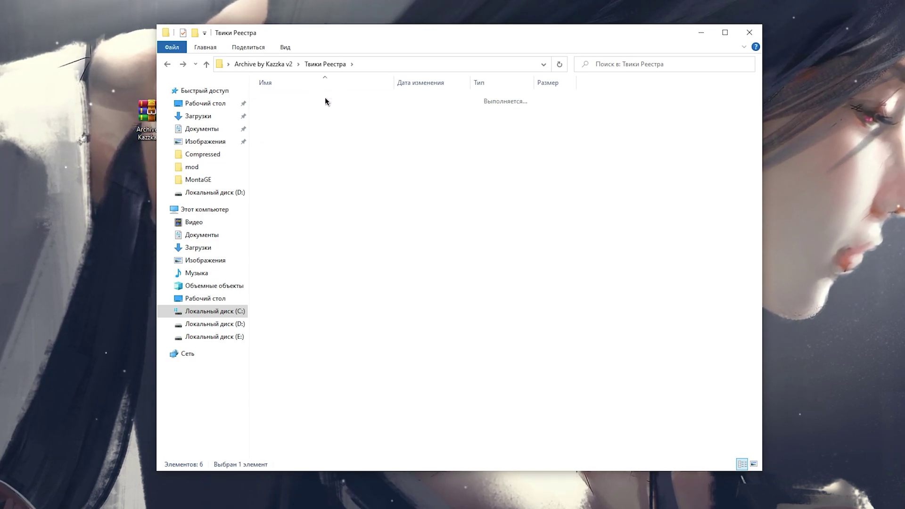
{"action": "double_click", "coordinate": [318, 95]}
{"action": "left_click_drag", "start_coordinate": [250, 189], "coordinate": [582, 80]}
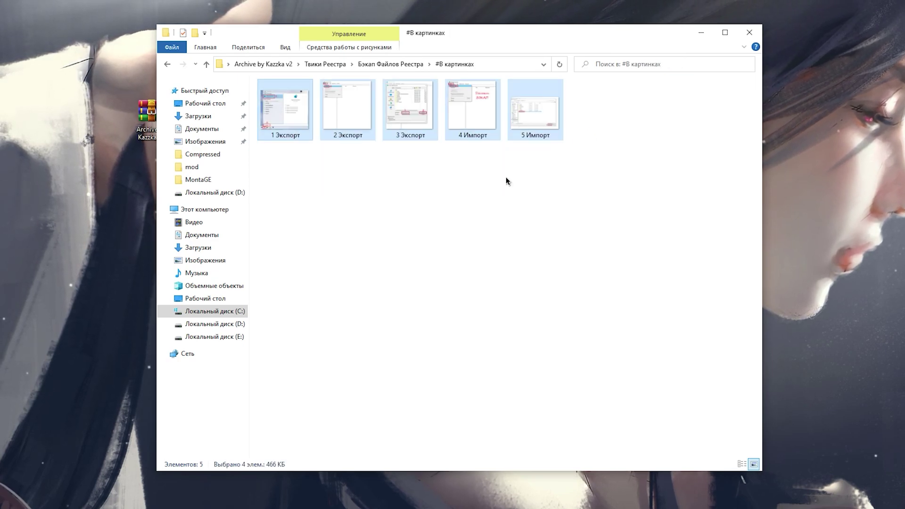
{"action": "key", "text": "alt+Left"}
{"action": "key", "text": "Down"}
{"action": "left_click", "coordinate": [306, 122]}
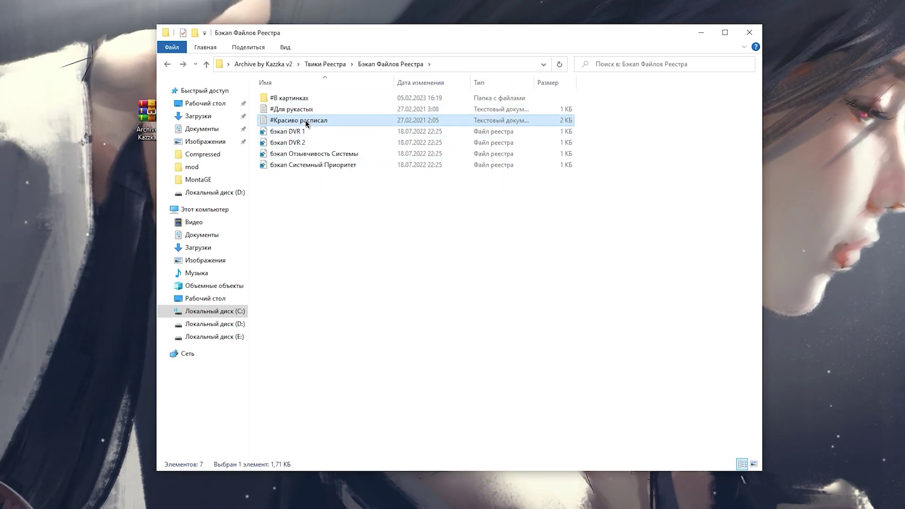
{"action": "left_click", "coordinate": [310, 210]}
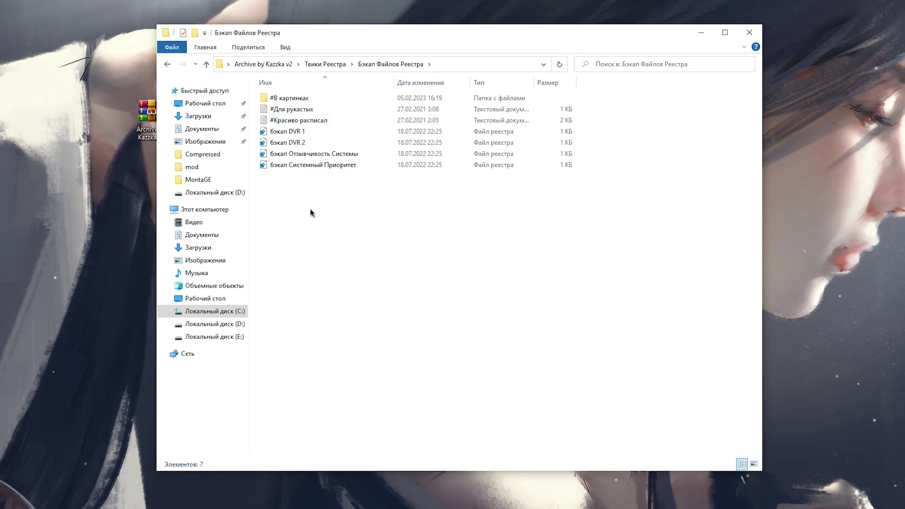
Return to "Твики Реестра", recheck the registry backup folder, and highlight the Game DVR 1 and Game DVR 2 files
{"action": "key", "text": "alt+Left"}
{"action": "left_click_drag", "start_coordinate": [305, 202], "coordinate": [309, 128]}
{"action": "double_click", "coordinate": [310, 98]}
{"action": "left_click", "coordinate": [322, 242]}
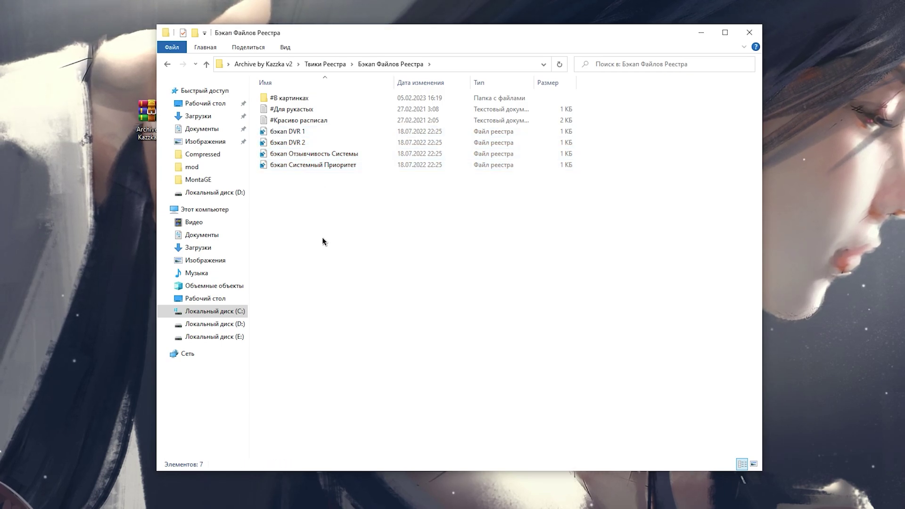
{"action": "key", "text": "alt+Left"}
{"action": "left_click_drag", "start_coordinate": [579, 107], "coordinate": [549, 122]}
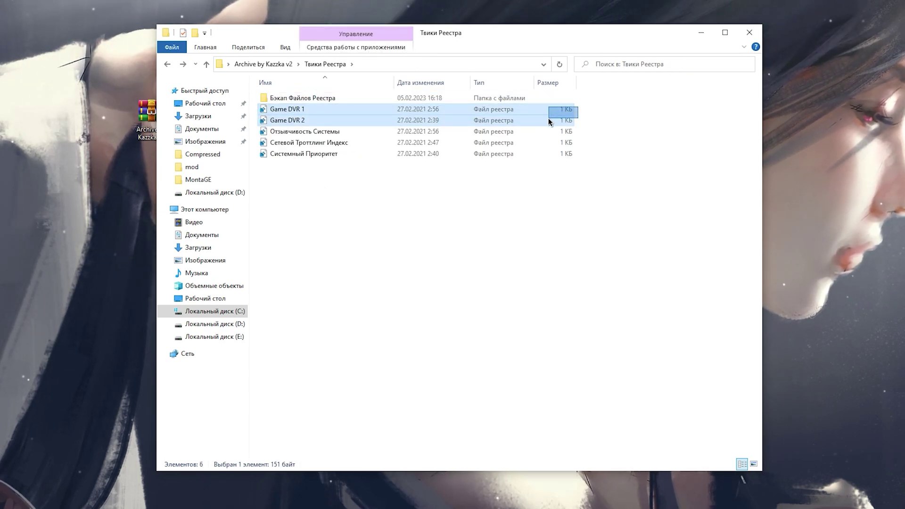
{"action": "left_click", "coordinate": [396, 217]}
Bring up the "Слияние" option for each registry tweak file in turn, from Game DVR 1 through "Системный Приоритет"
{"action": "right_click", "coordinate": [305, 111]}
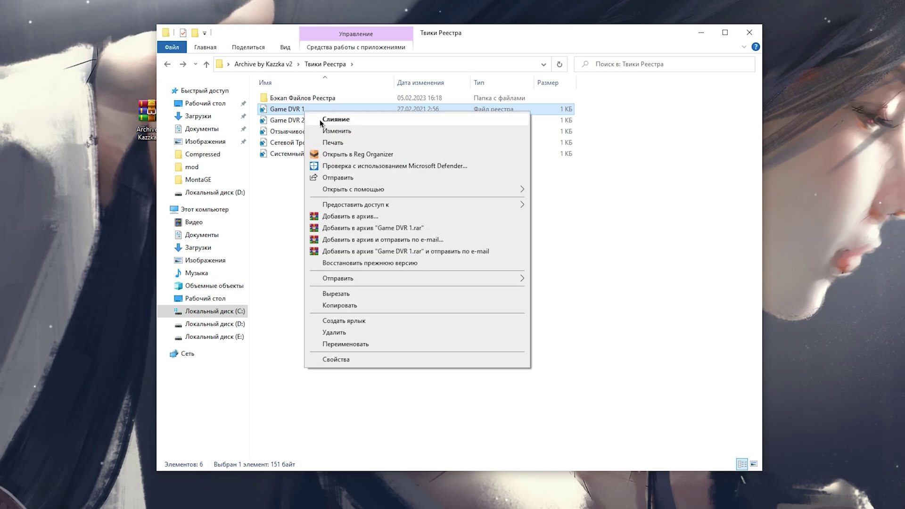
{"action": "left_click", "coordinate": [288, 120]}
{"action": "right_click", "coordinate": [287, 120]}
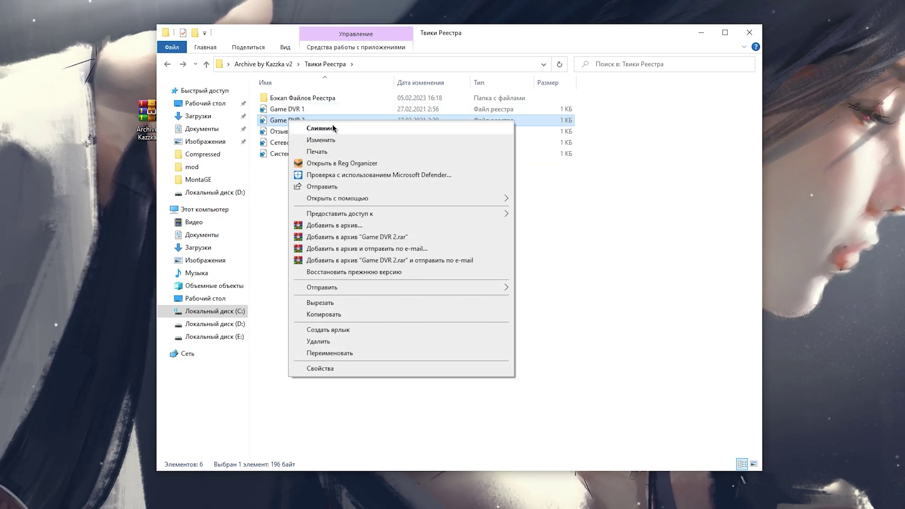
{"action": "left_click", "coordinate": [295, 179]}
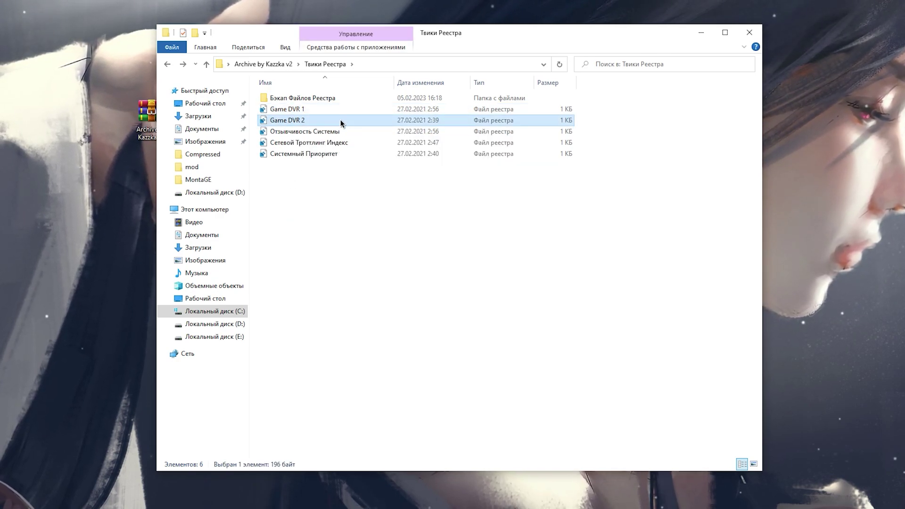
{"action": "right_click", "coordinate": [308, 133]}
{"action": "left_click", "coordinate": [282, 202]}
{"action": "left_click", "coordinate": [311, 143]}
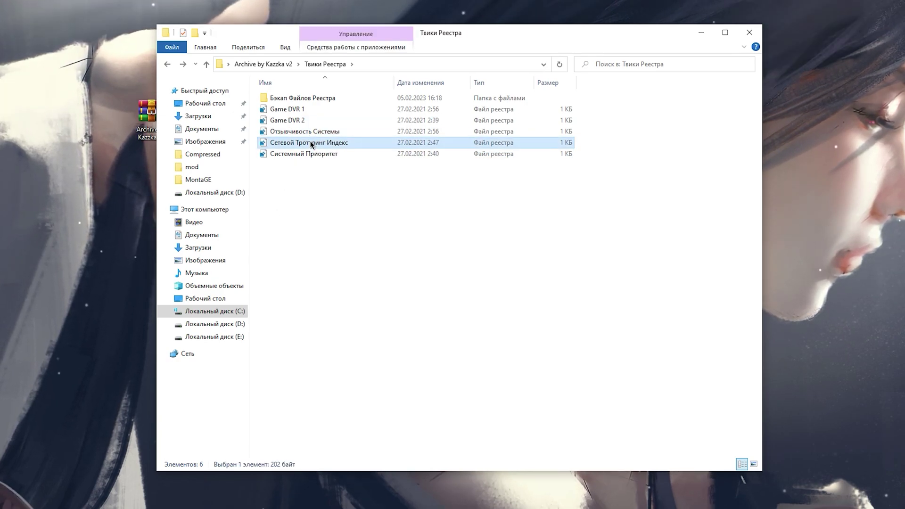
{"action": "right_click", "coordinate": [312, 144]}
{"action": "left_click", "coordinate": [299, 182]}
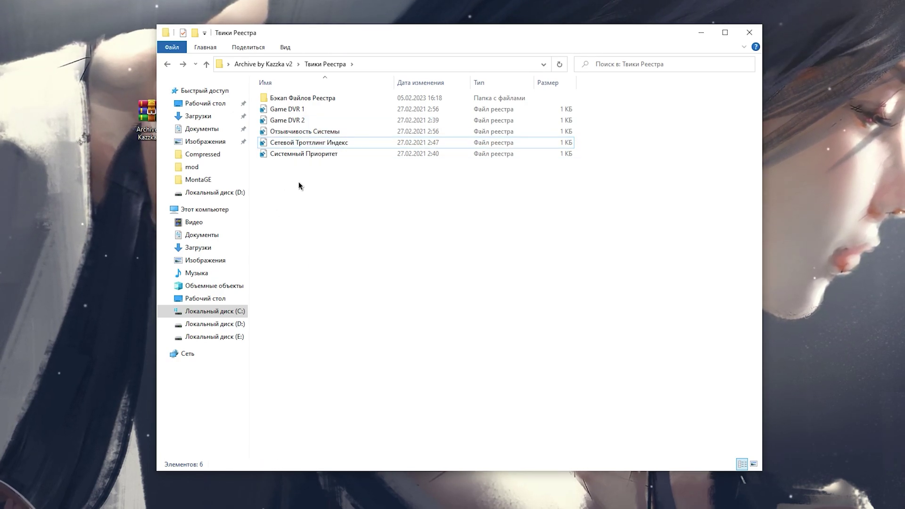
{"action": "right_click", "coordinate": [305, 157]}
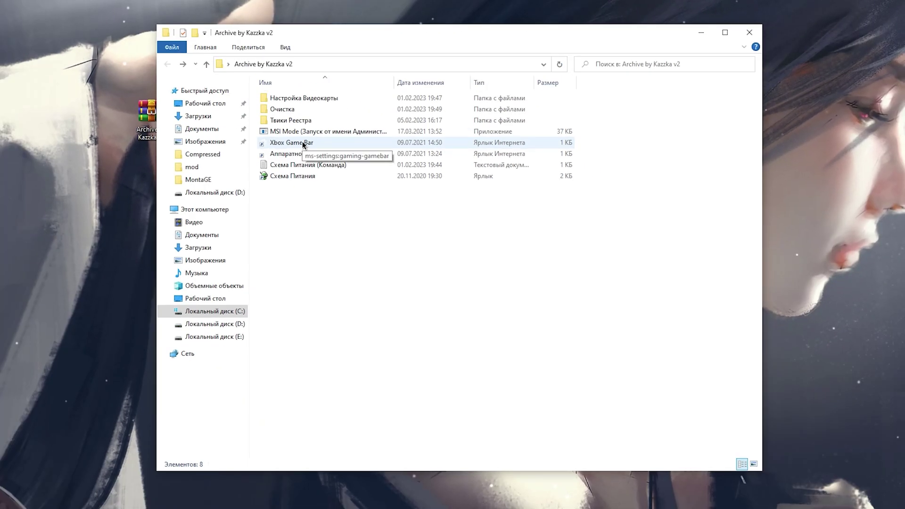
Open the Xbox Game Bar settings from the archive's main folder and review the "Игровой режим" and "Записи" pages
{"action": "double_click", "coordinate": [304, 143]}
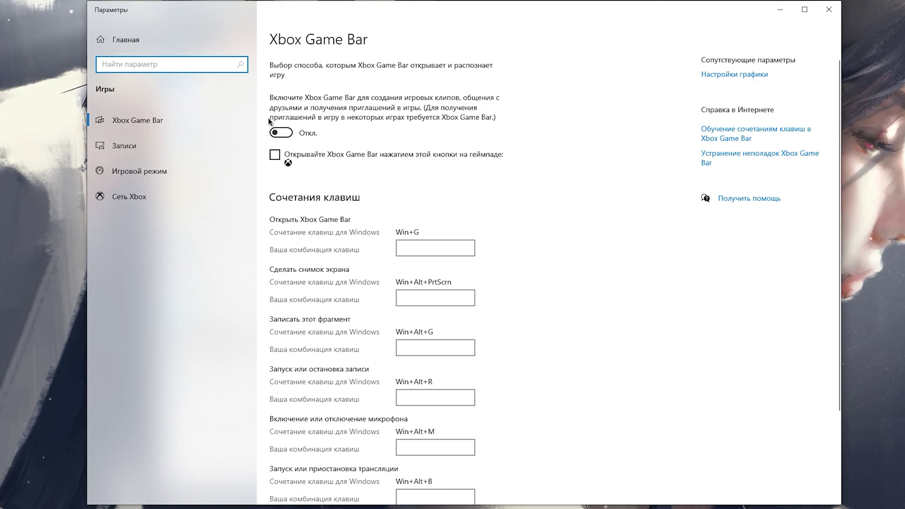
{"action": "left_click", "coordinate": [181, 166]}
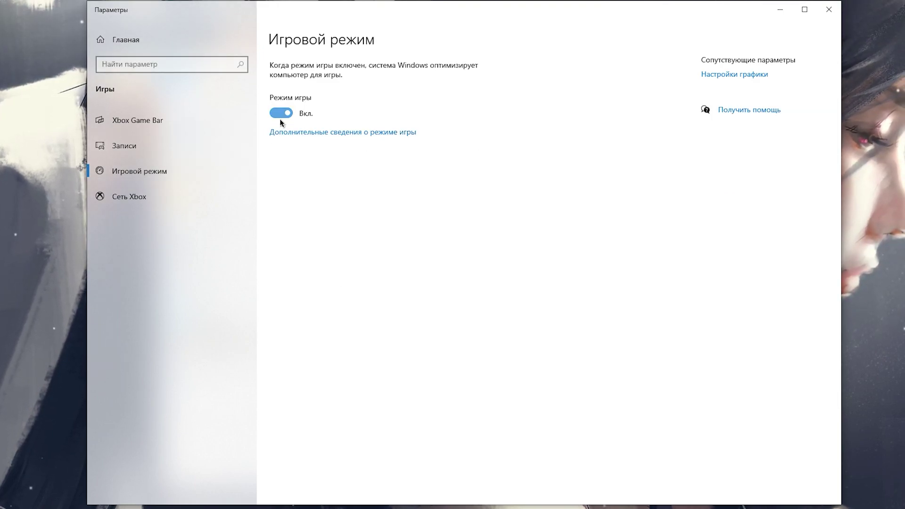
{"action": "left_click", "coordinate": [155, 146]}
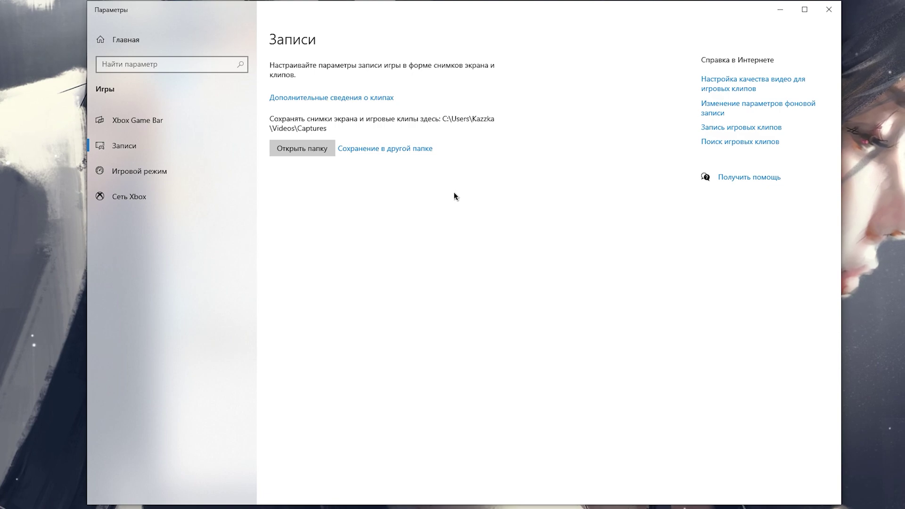
Open the "Фоновые приложения" page in the Windows "Конфиденциальность" settings
{"action": "left_click", "coordinate": [160, 39]}
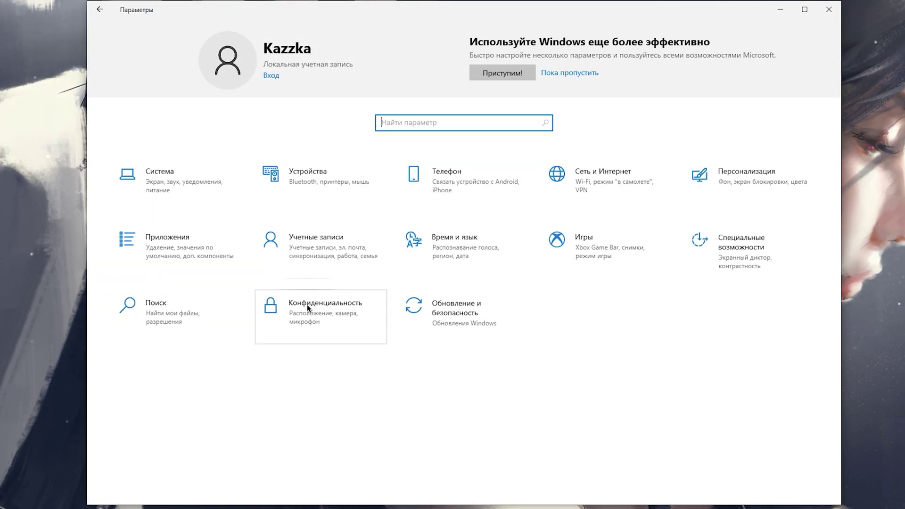
{"action": "left_click", "coordinate": [307, 304]}
{"action": "scroll", "coordinate": [171, 279], "scroll_direction": "down", "scroll_amount": 8}
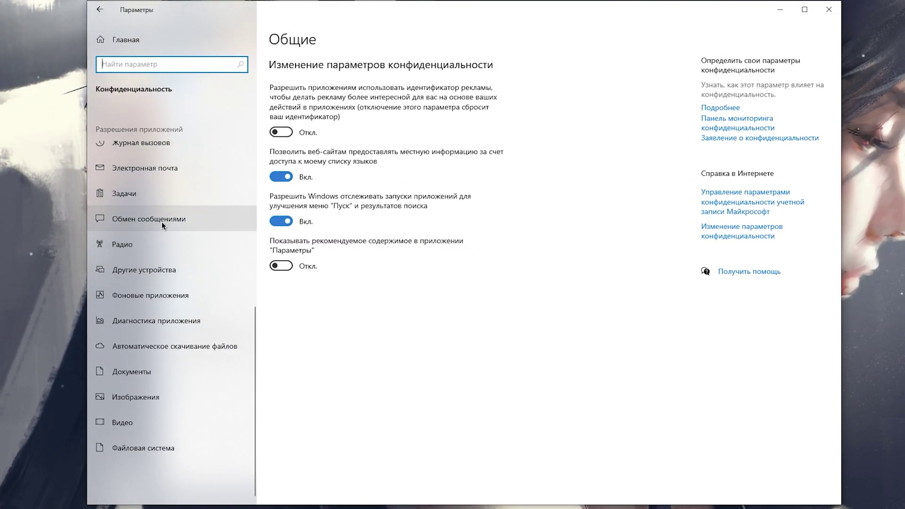
{"action": "left_click", "coordinate": [169, 294]}
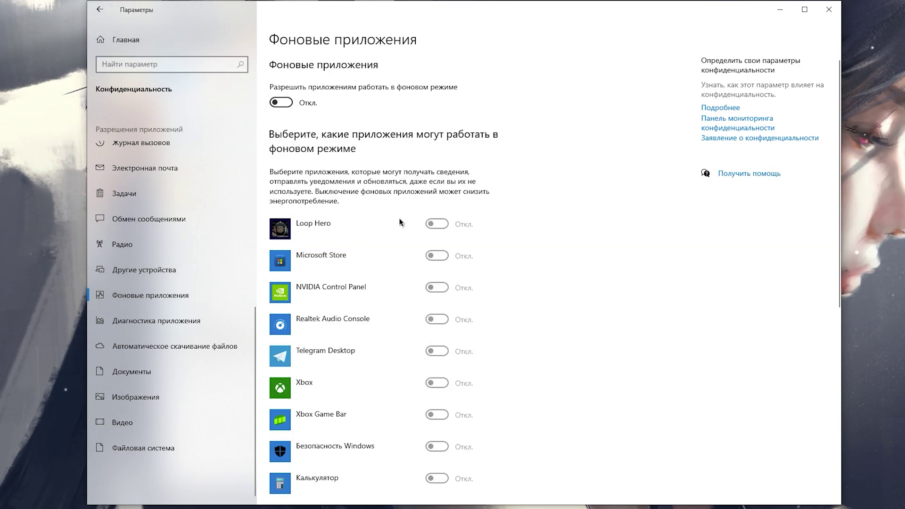
Allow apps to run in the background, disable background activity for Loop Hero, and review the rest of the app list
{"action": "left_click", "coordinate": [283, 103]}
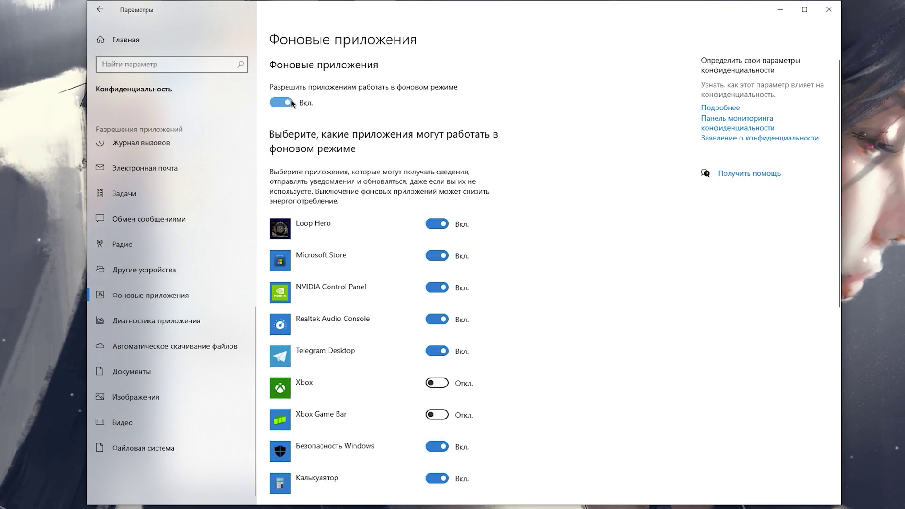
{"action": "left_click", "coordinate": [290, 101]}
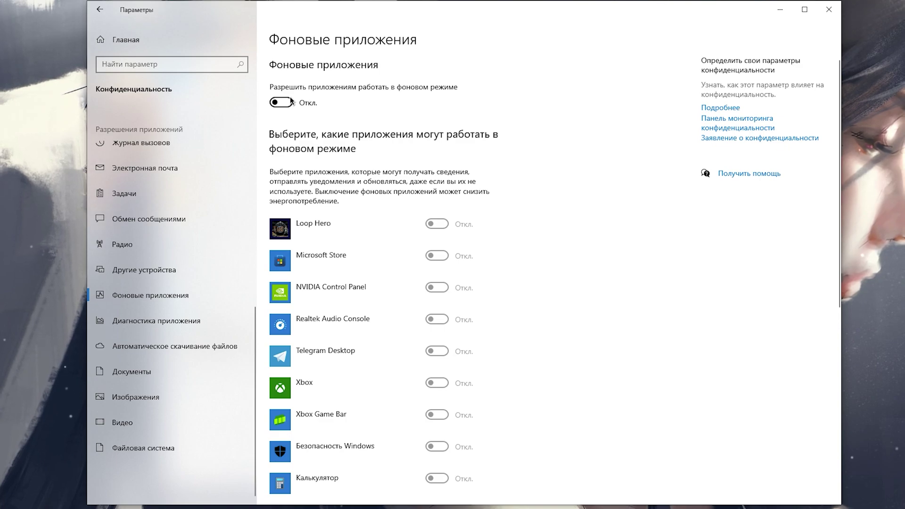
{"action": "left_click", "coordinate": [290, 100]}
{"action": "scroll", "coordinate": [356, 147], "scroll_direction": "down", "scroll_amount": 2}
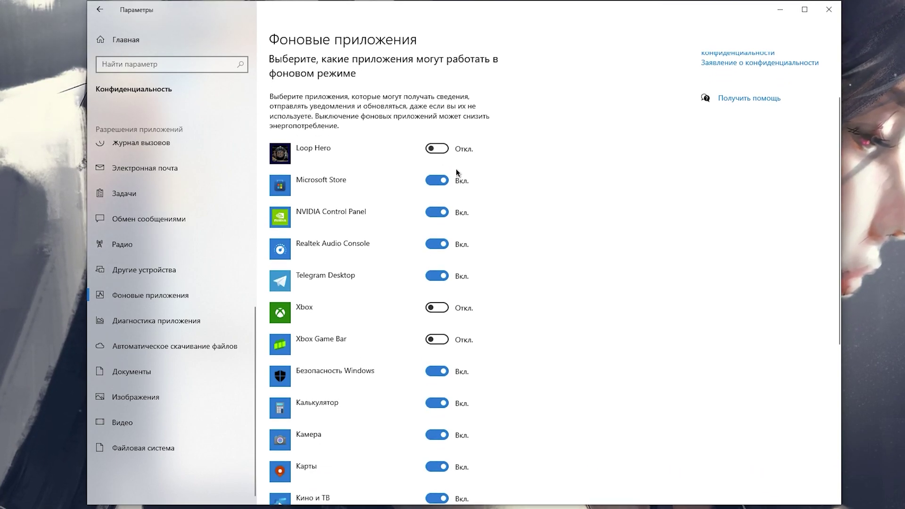
{"action": "scroll", "coordinate": [473, 183], "scroll_direction": "down", "scroll_amount": 2}
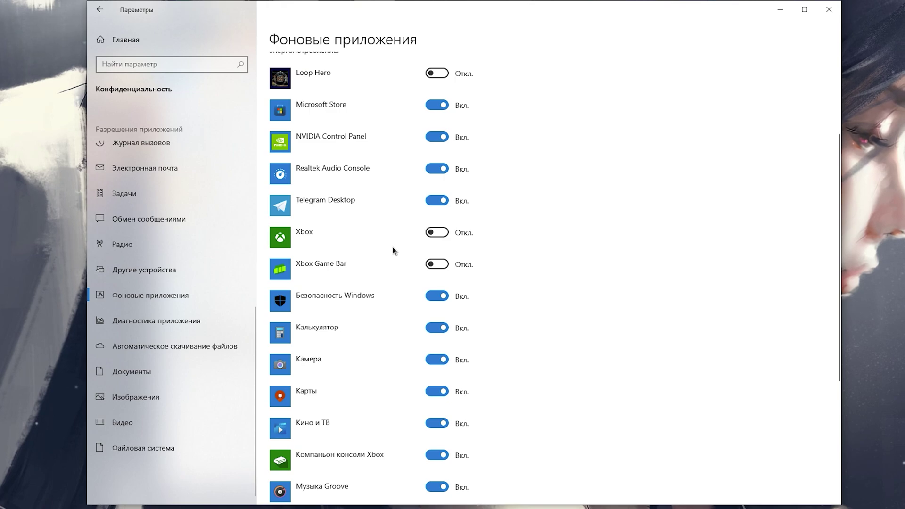
{"action": "scroll", "coordinate": [394, 250], "scroll_direction": "down", "scroll_amount": 4}
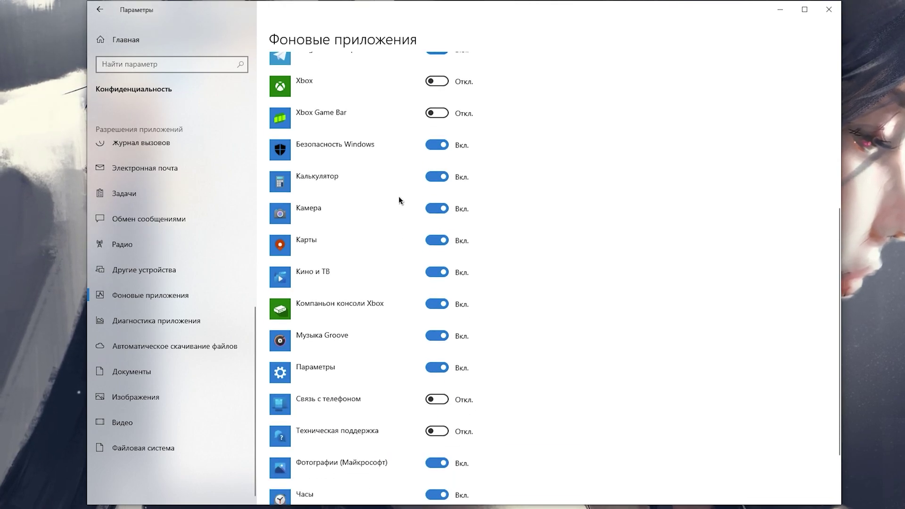
{"action": "scroll", "coordinate": [398, 197], "scroll_direction": "down", "scroll_amount": 2}
{"action": "scroll", "coordinate": [400, 199], "scroll_direction": "up", "scroll_amount": 6}
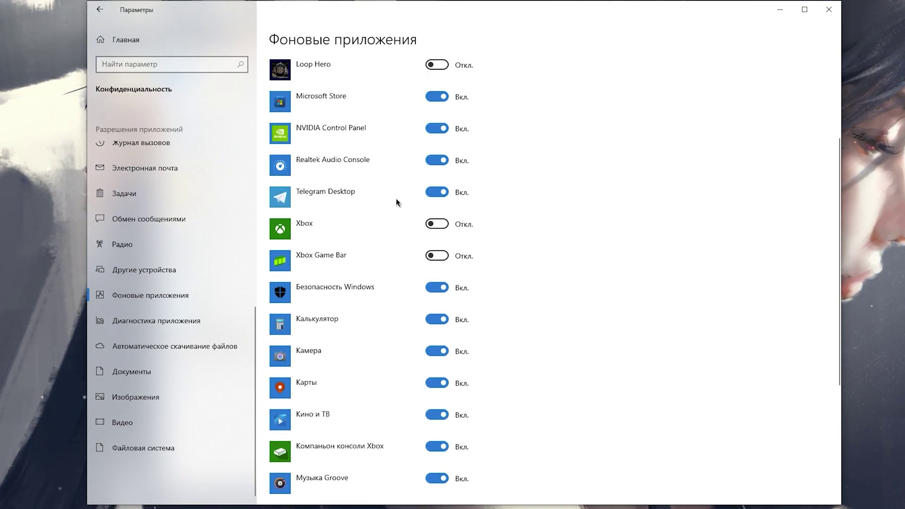
{"action": "scroll", "coordinate": [388, 194], "scroll_direction": "up", "scroll_amount": 4}
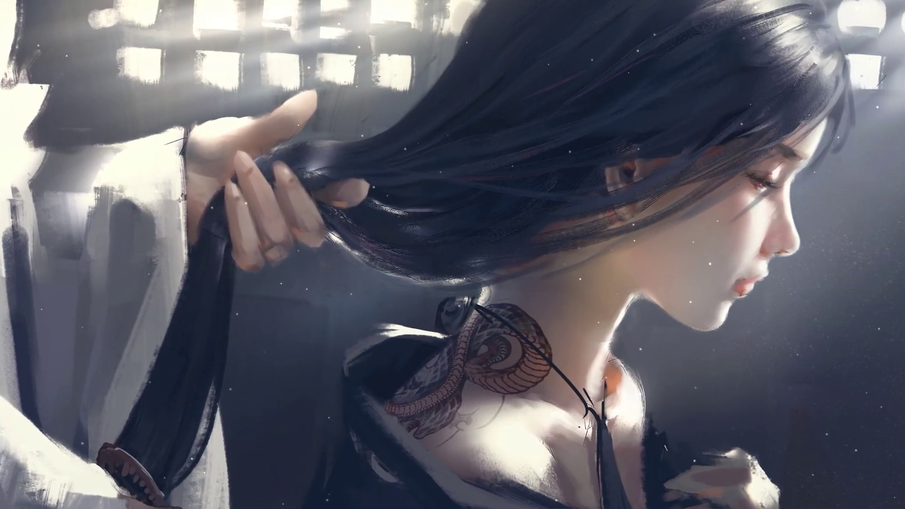